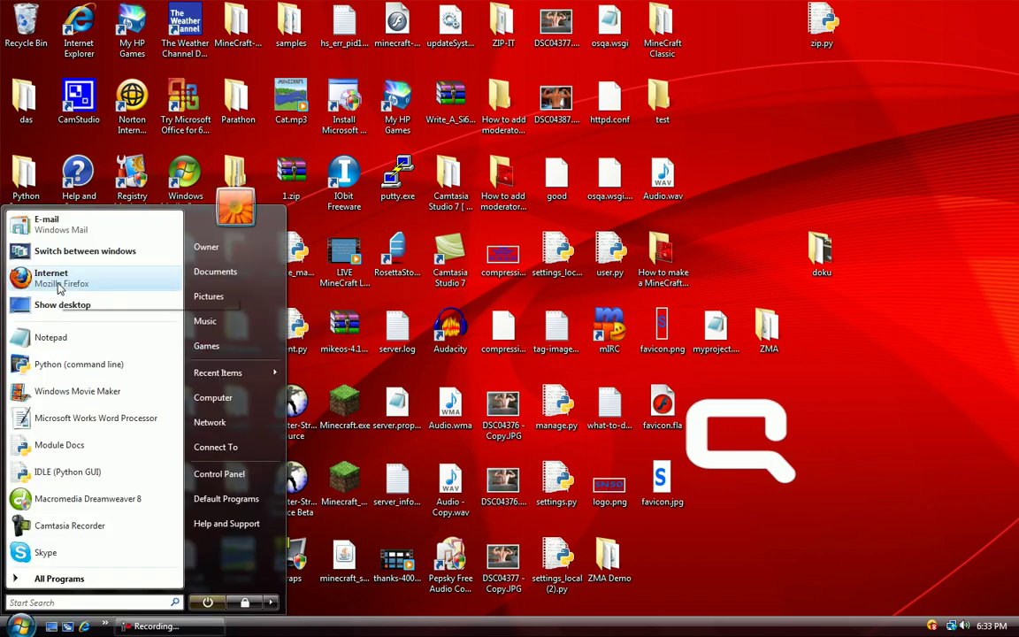
Step: Launch Firefox and revisit the texture pack install guide page from the History menu
left_click(60, 288)
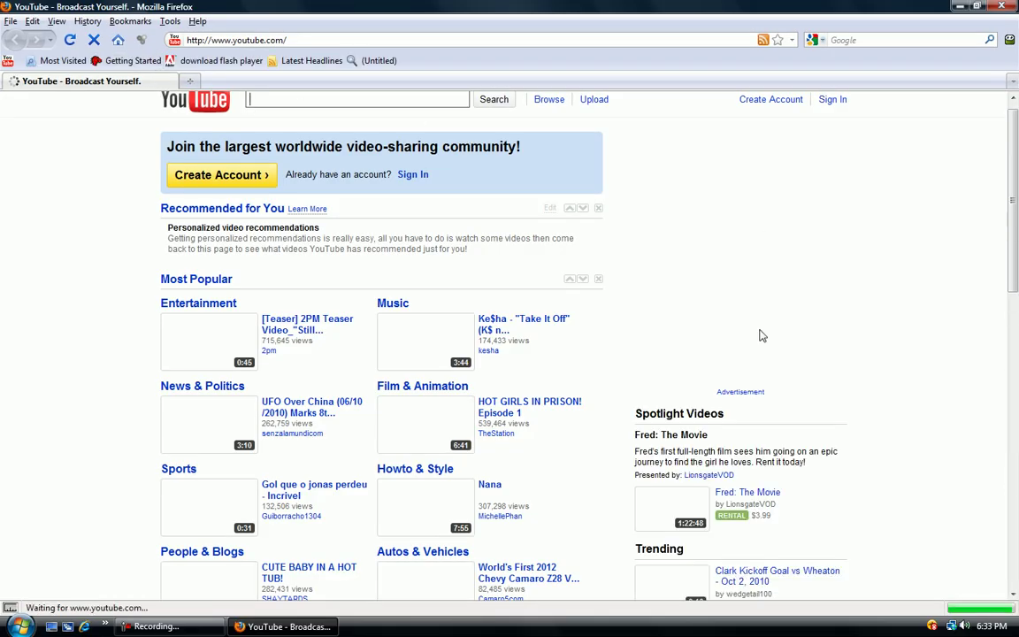
left_click(87, 20)
left_click(160, 122)
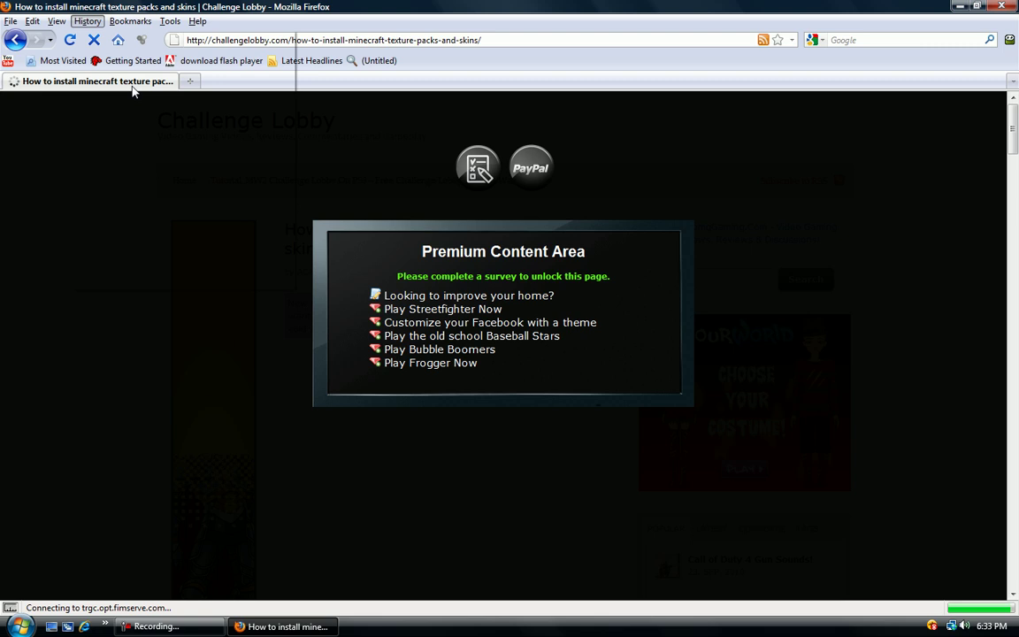
Step: Leave the survey-locked guide page and confirm the exit to return to YouTube
left_click(84, 22)
left_click(16, 42)
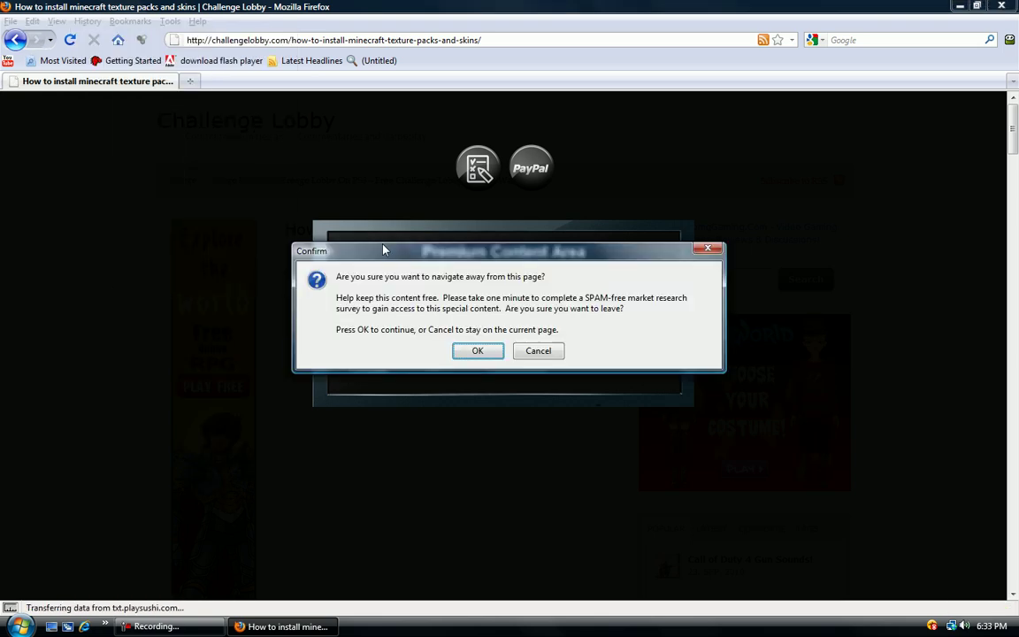
left_click(484, 357)
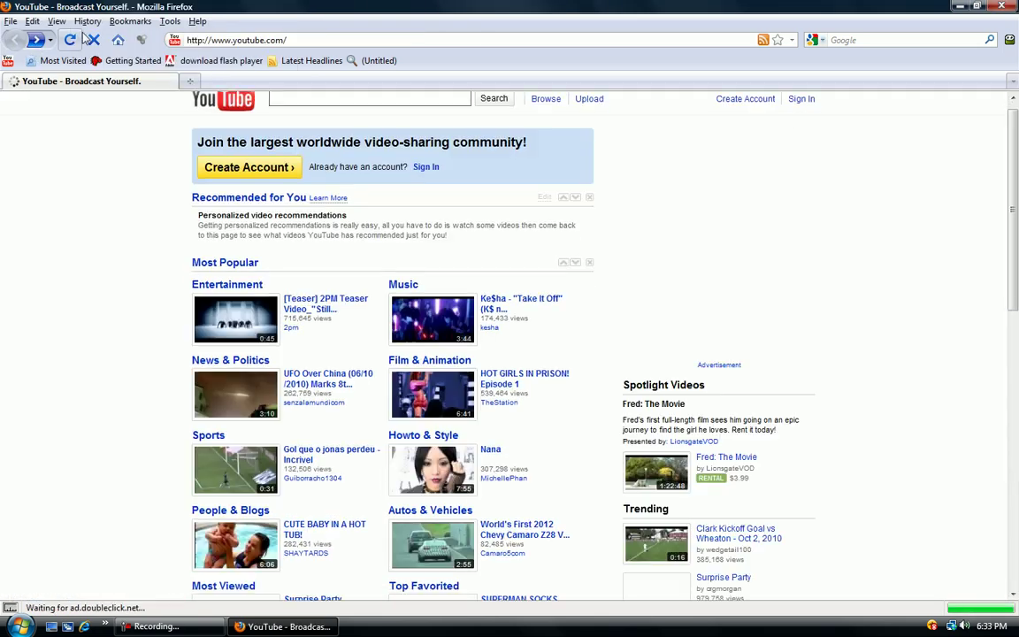
Step: Open the dokus' RPG texture pack V1.2 forum thread from Today's entries in the History Library
left_click(88, 22)
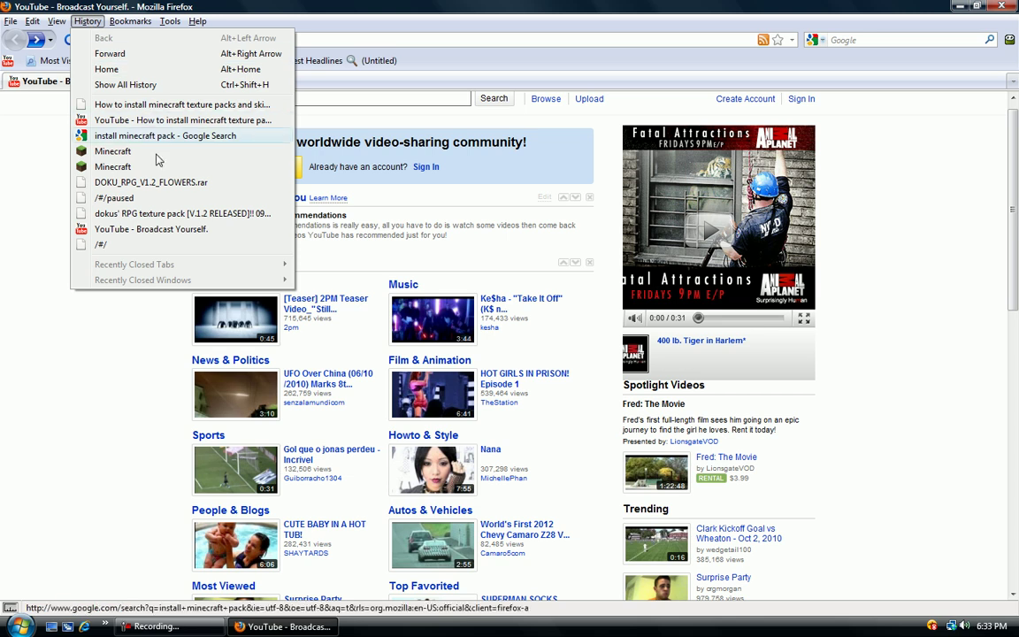
left_click(125, 84)
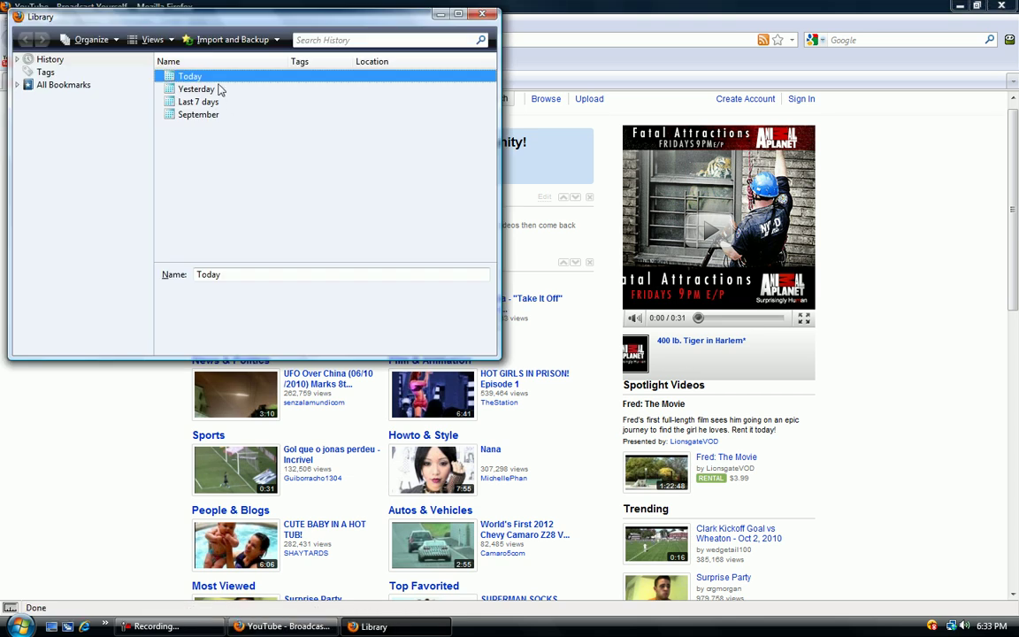
double_click(222, 85)
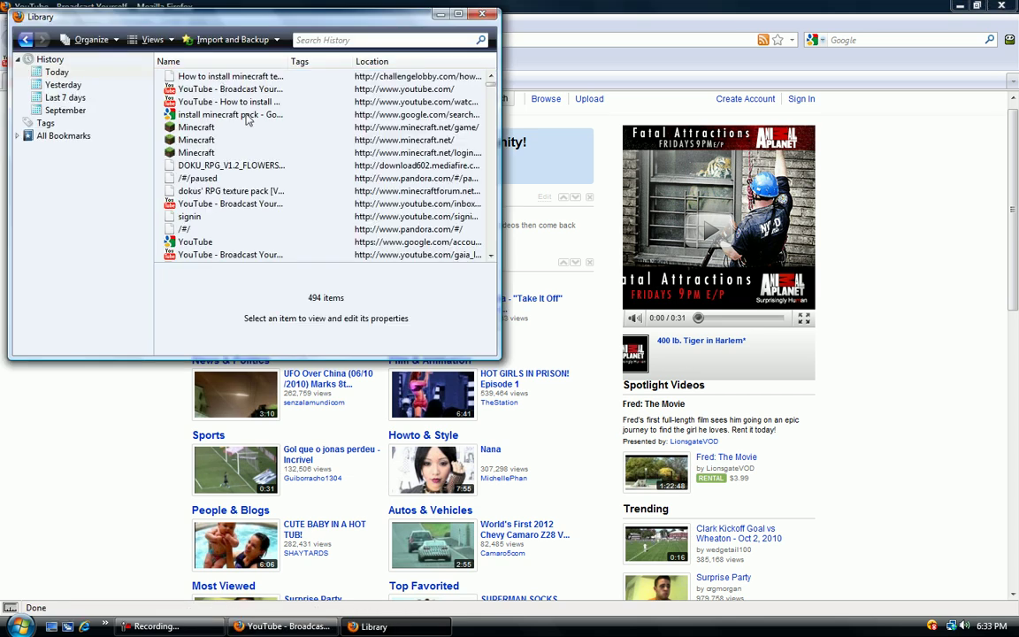
left_click(266, 168)
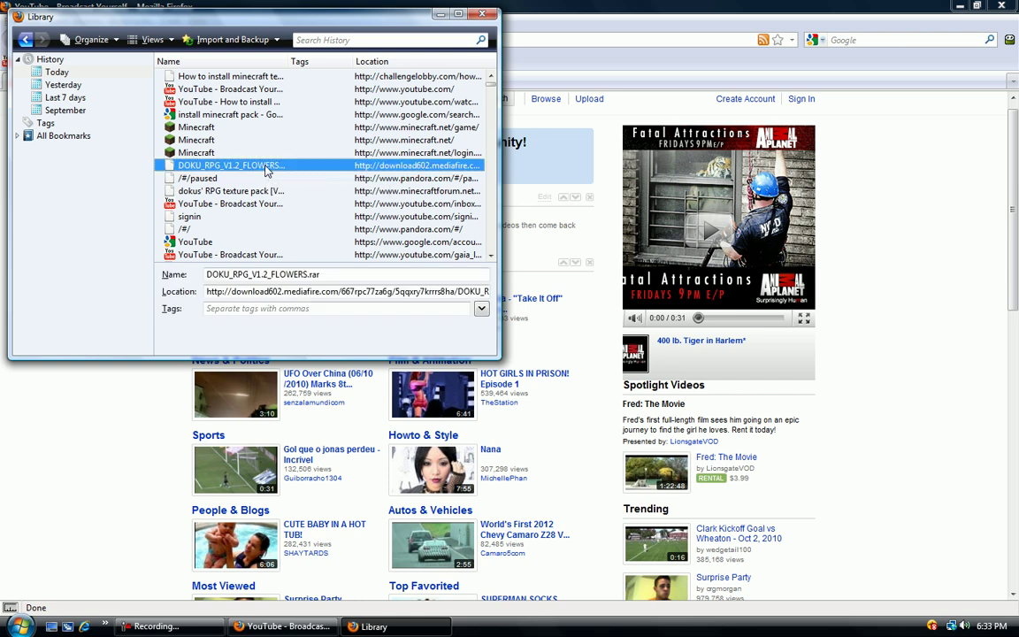
double_click(260, 192)
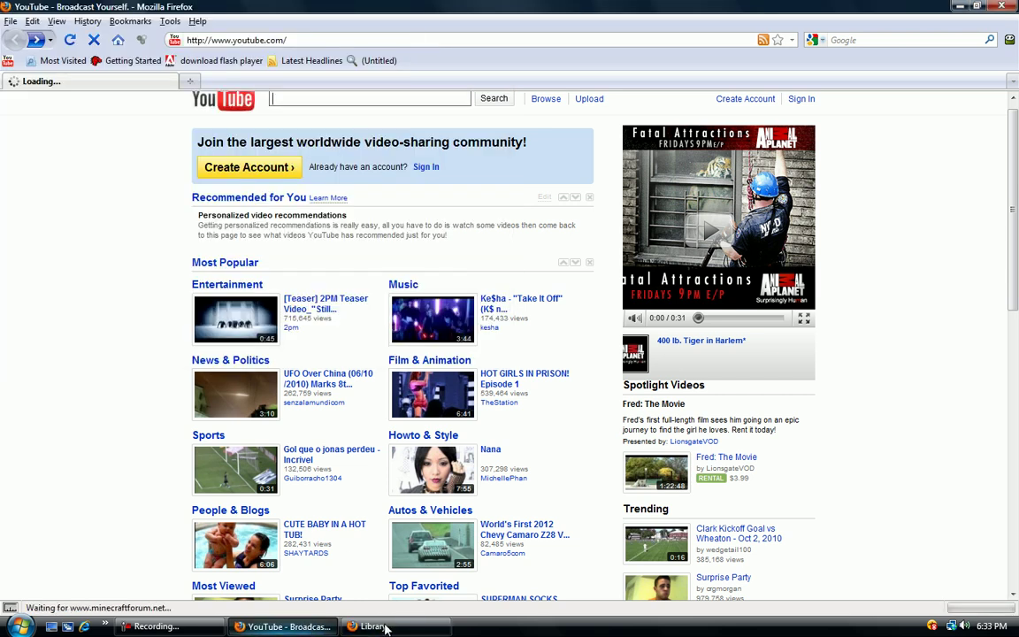
Step: Close the History Library window and check the forum page address
right_click(419, 626)
left_click(420, 622)
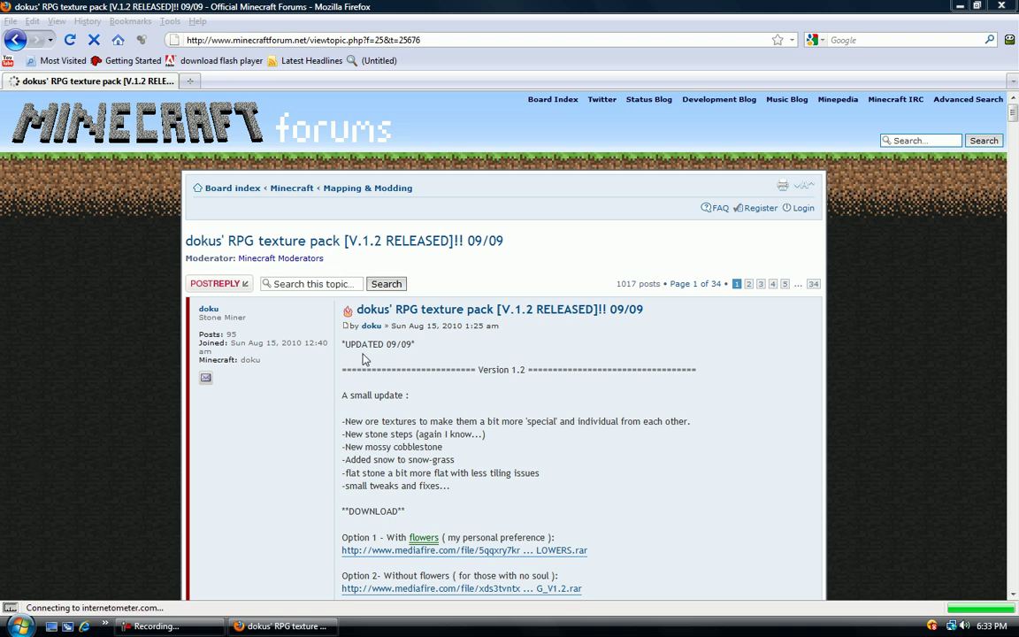
left_click(301, 40)
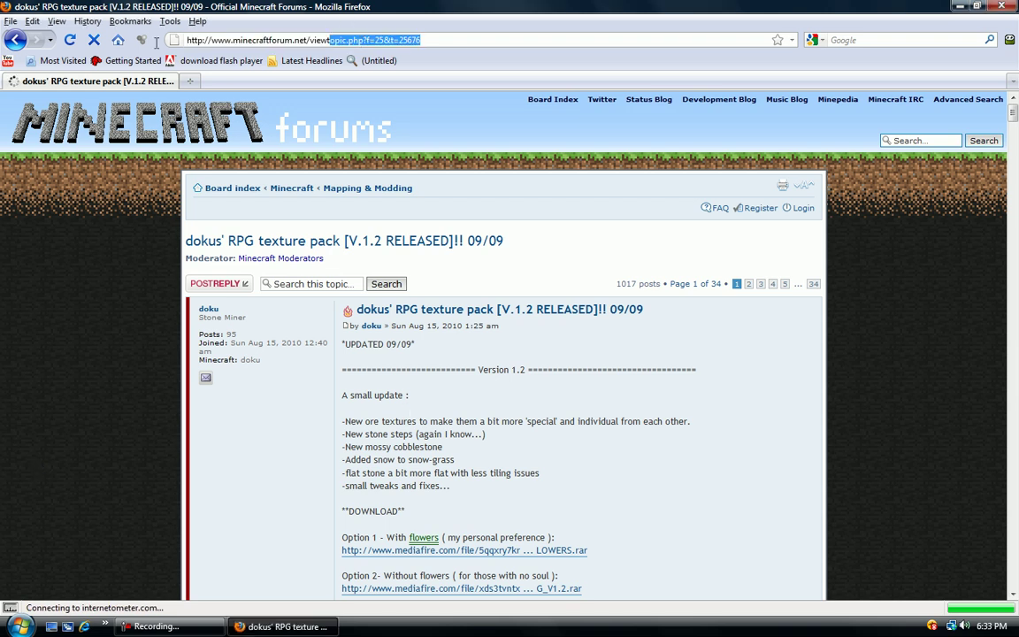
left_click(63, 495)
mouse_move(284, 627)
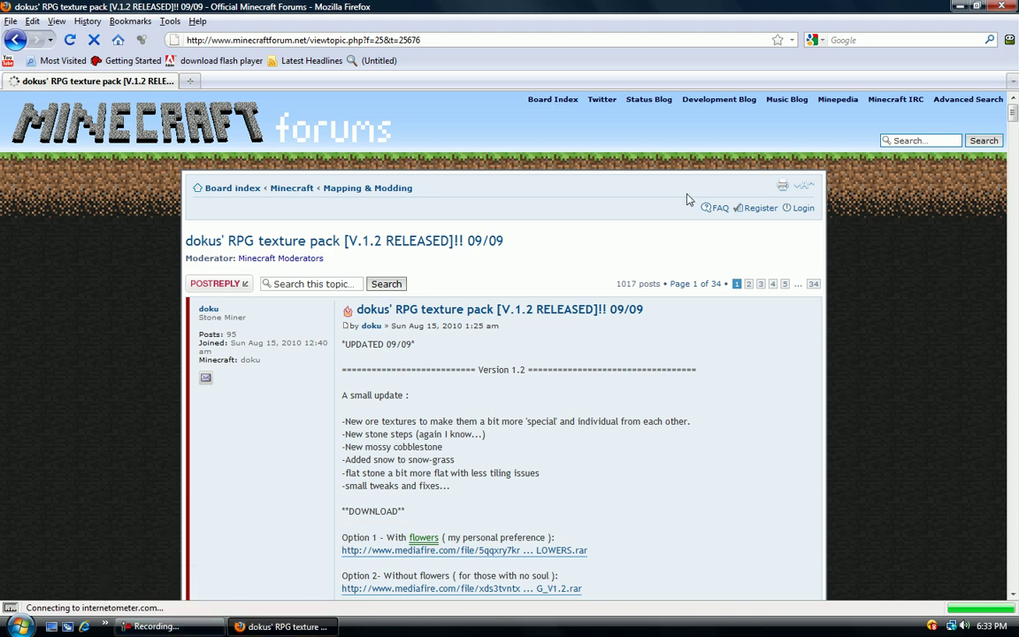
Step: Minimize Firefox and open the doku texture pack folder on the desktop
left_click(962, 9)
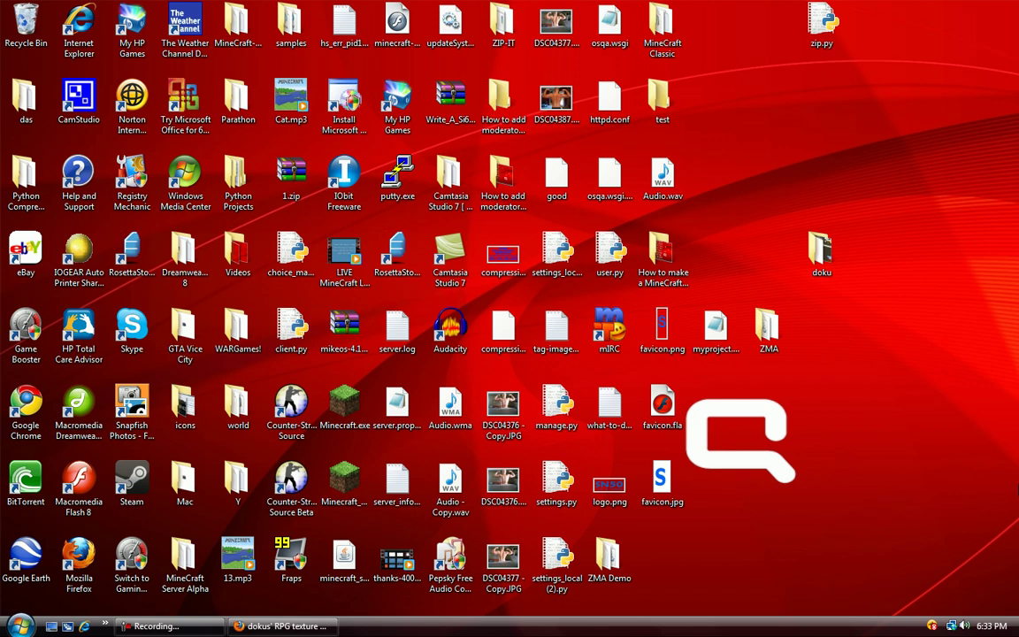
double_click(840, 255)
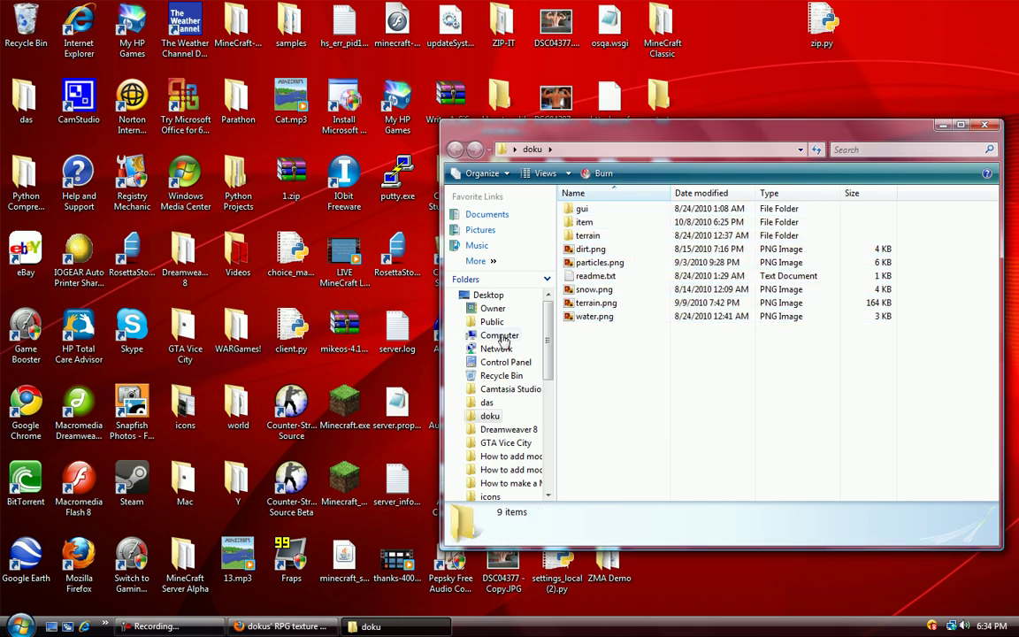
Step: Navigate from Computer through C:\Users\Owner\AppData\Roaming\.minecraft to the bin folder holding minecraft.jar
key("super")
left_click(190, 395)
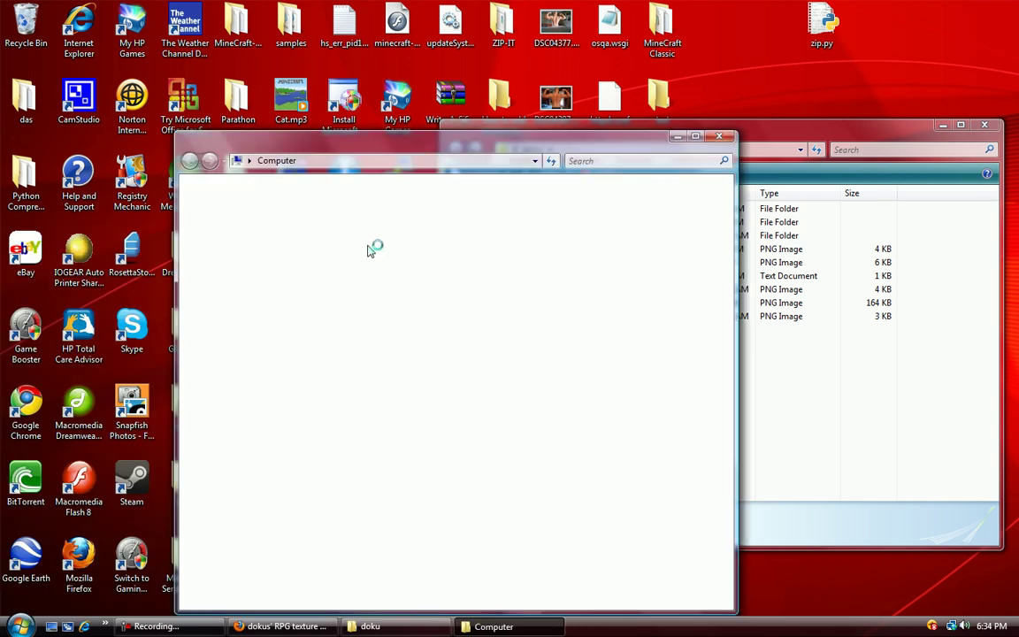
double_click(379, 252)
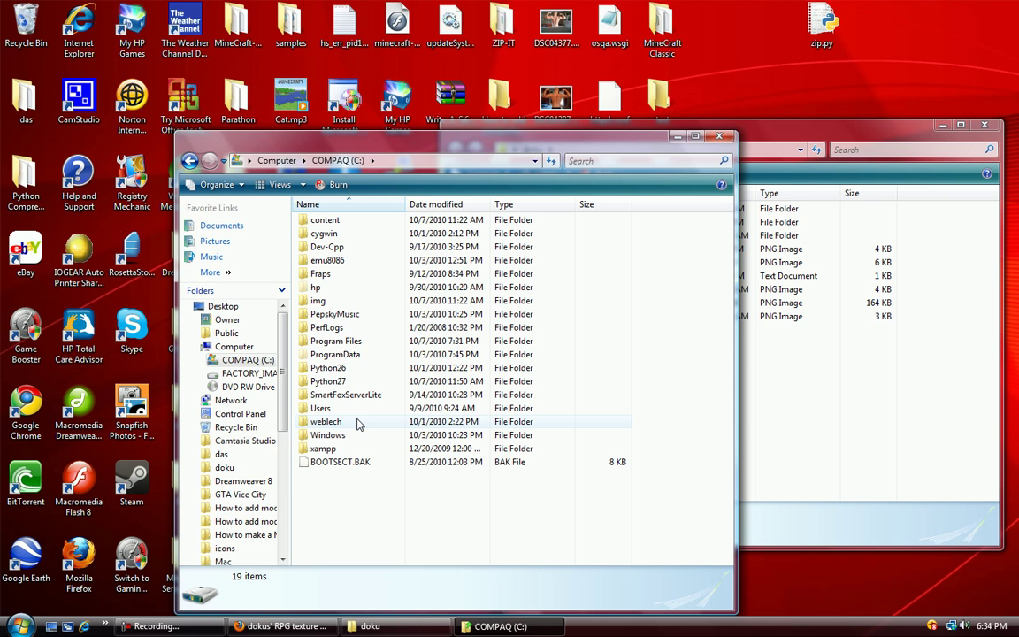
double_click(351, 413)
double_click(325, 248)
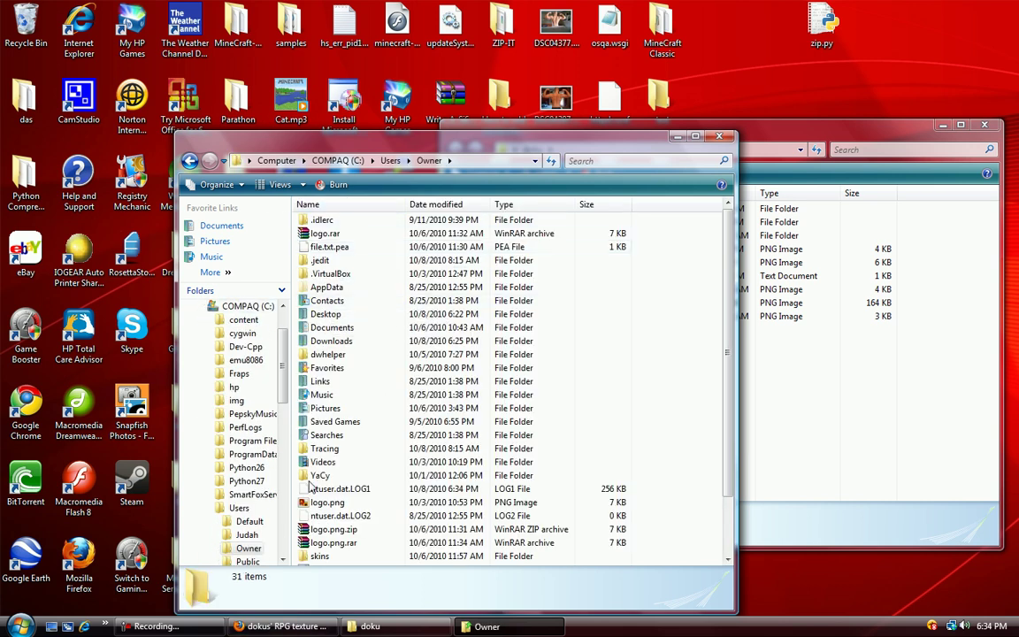
double_click(336, 283)
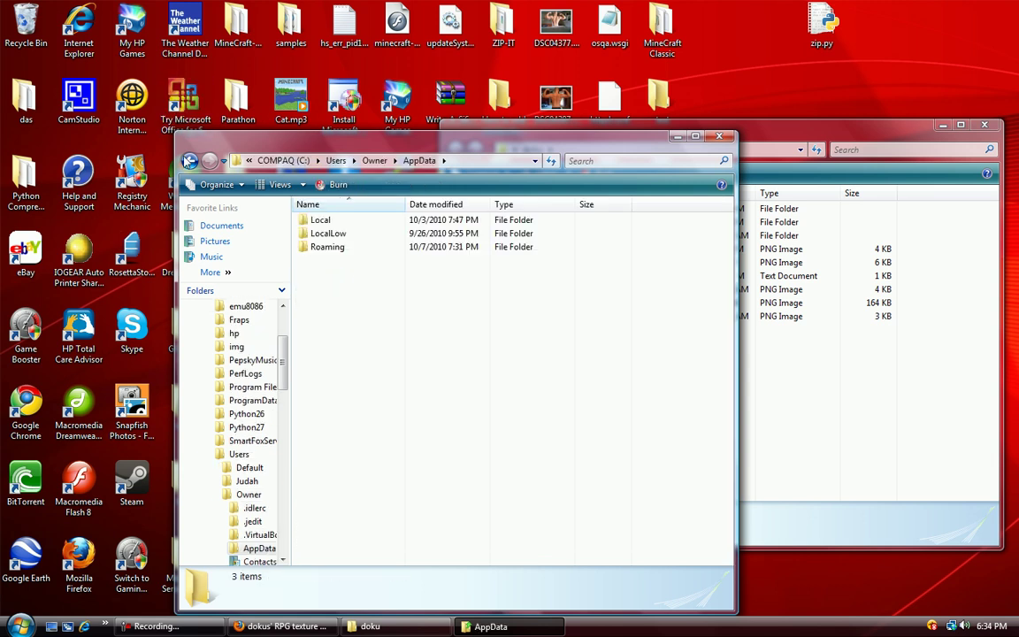
left_click(190, 161)
double_click(348, 251)
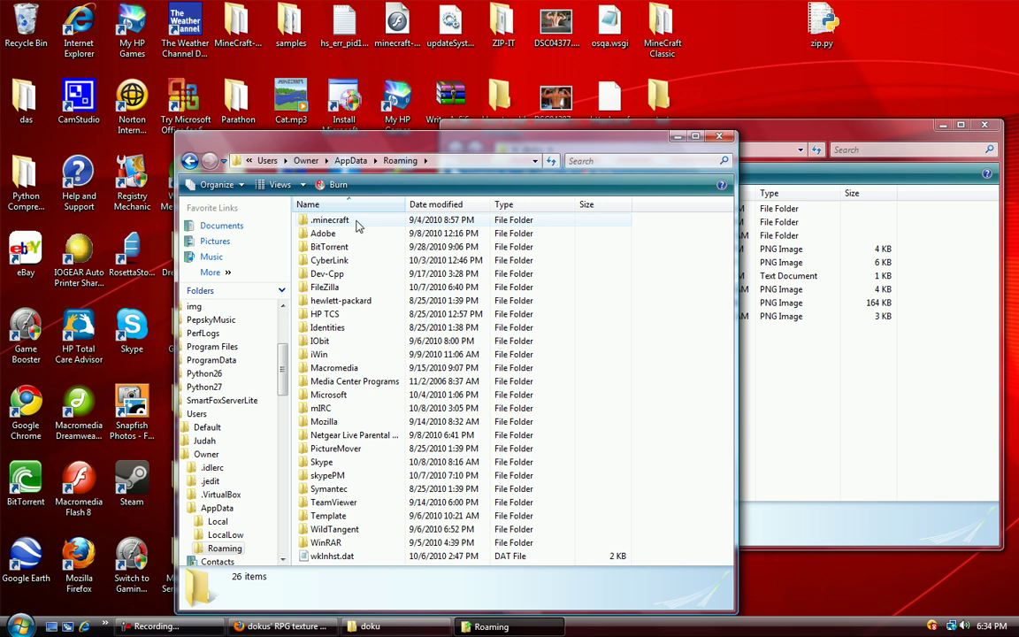
double_click(358, 220)
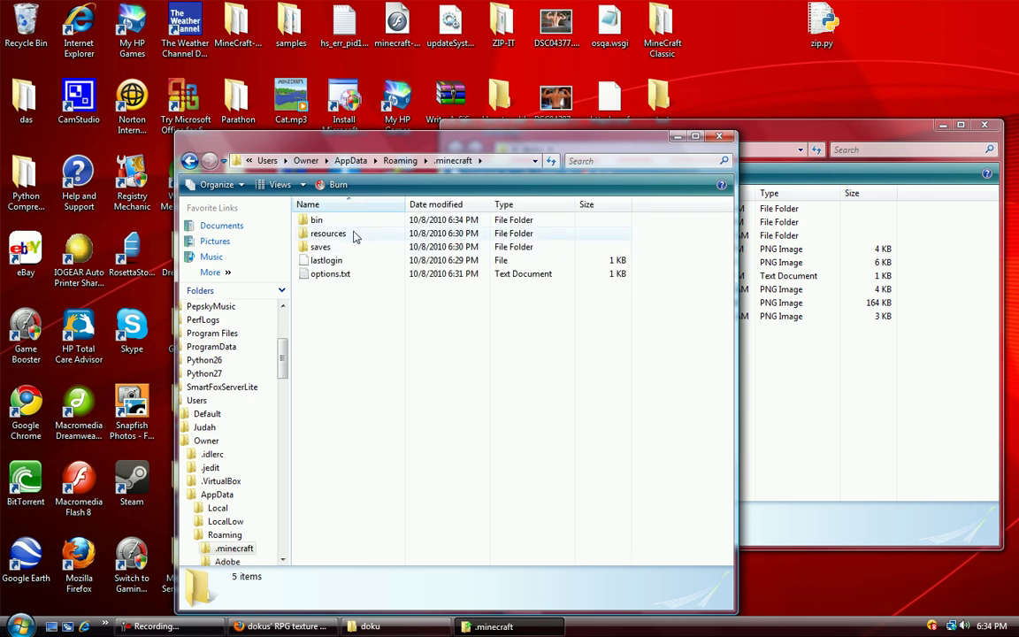
double_click(352, 220)
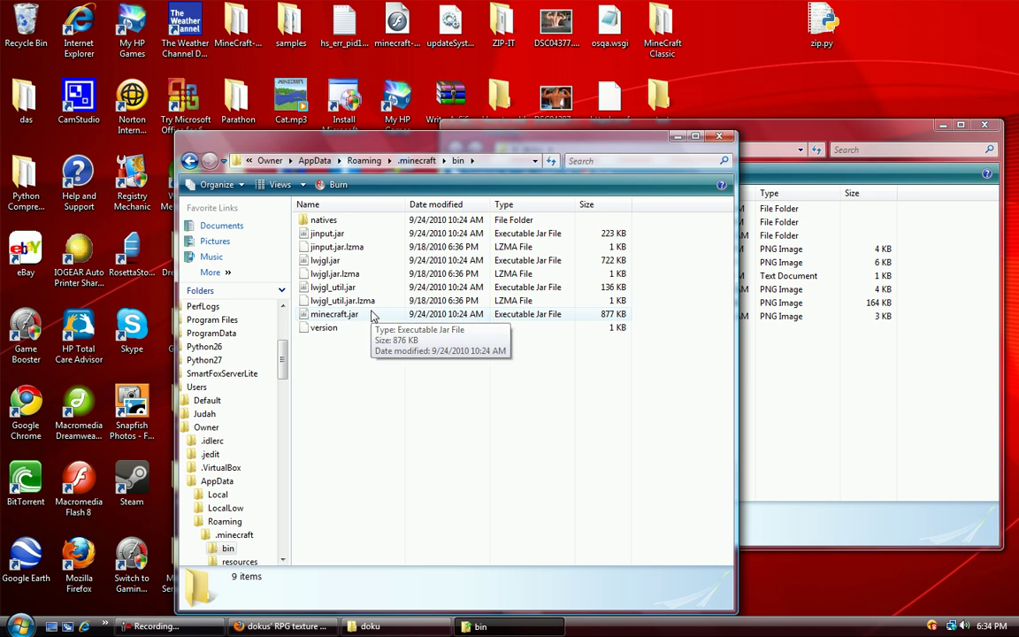
Step: Choose Open With for minecraft.jar and arrange the bin and doku folder windows
right_click(422, 320)
right_click(347, 315)
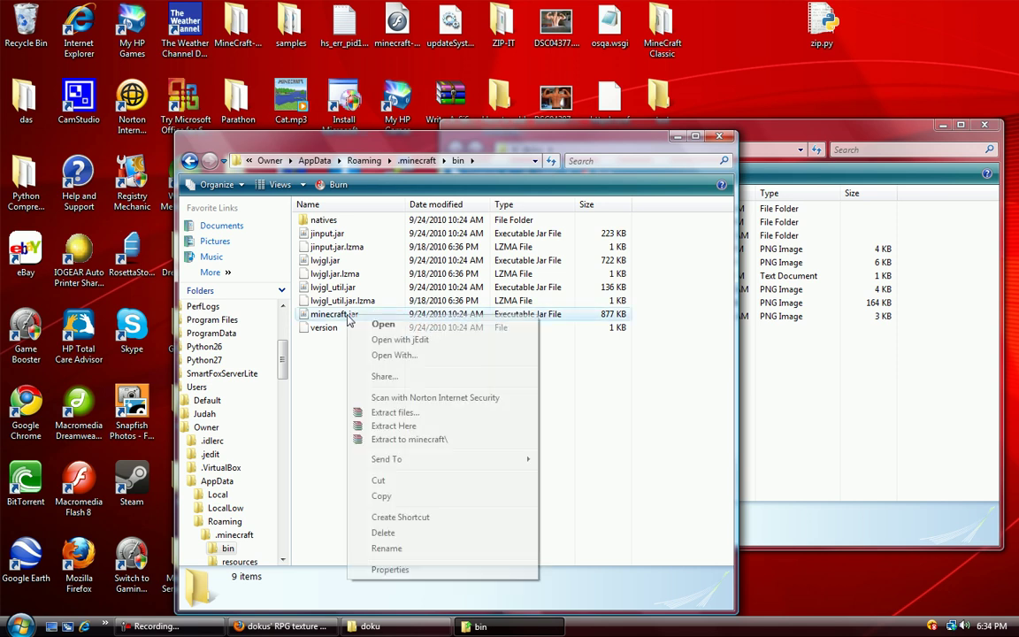
left_click(433, 346)
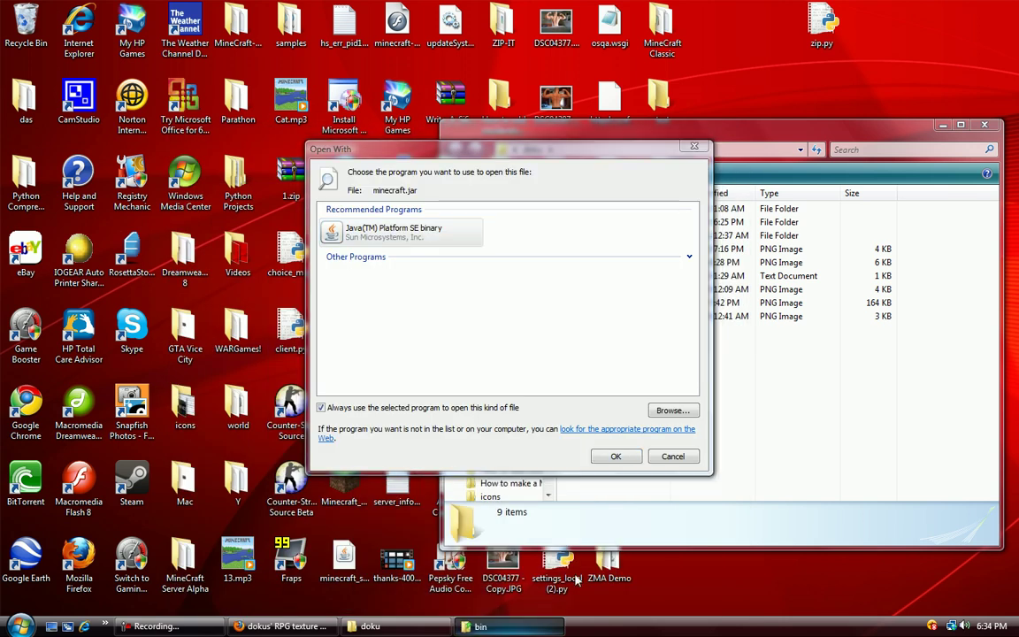
left_click(480, 626)
left_click(370, 627)
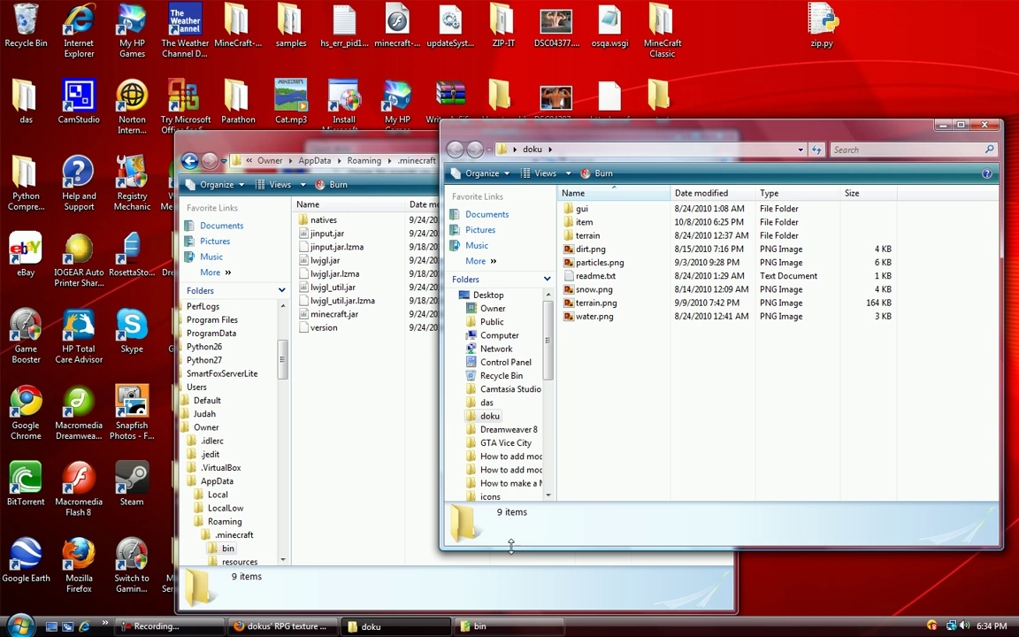
left_click(480, 627)
left_click(392, 628)
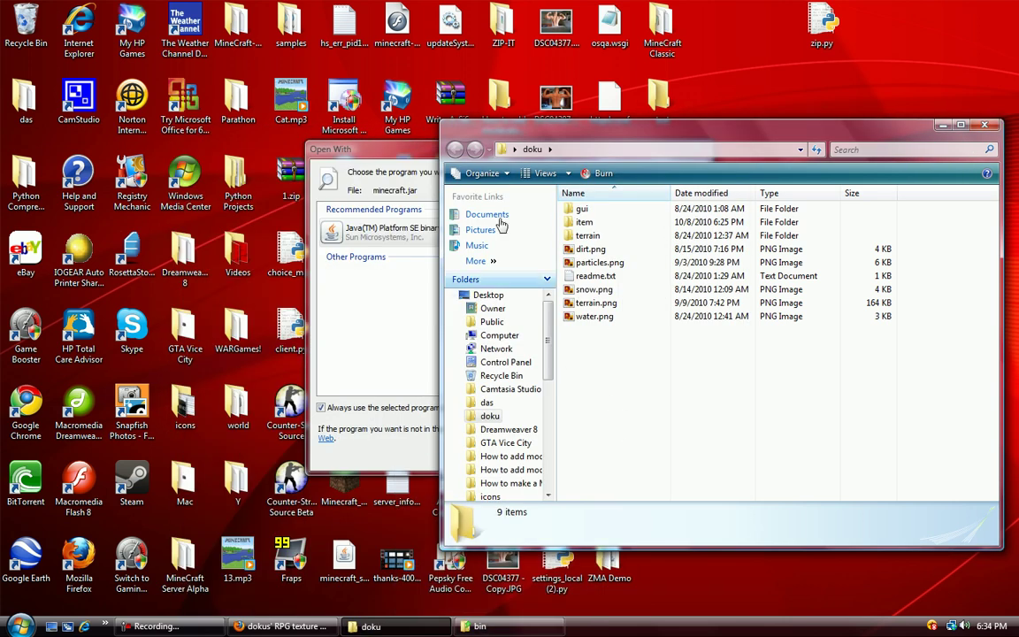
Step: Open minecraft.jar with WinRAR.exe from the WinRAR program folder and close Interactive services
left_click(577, 383)
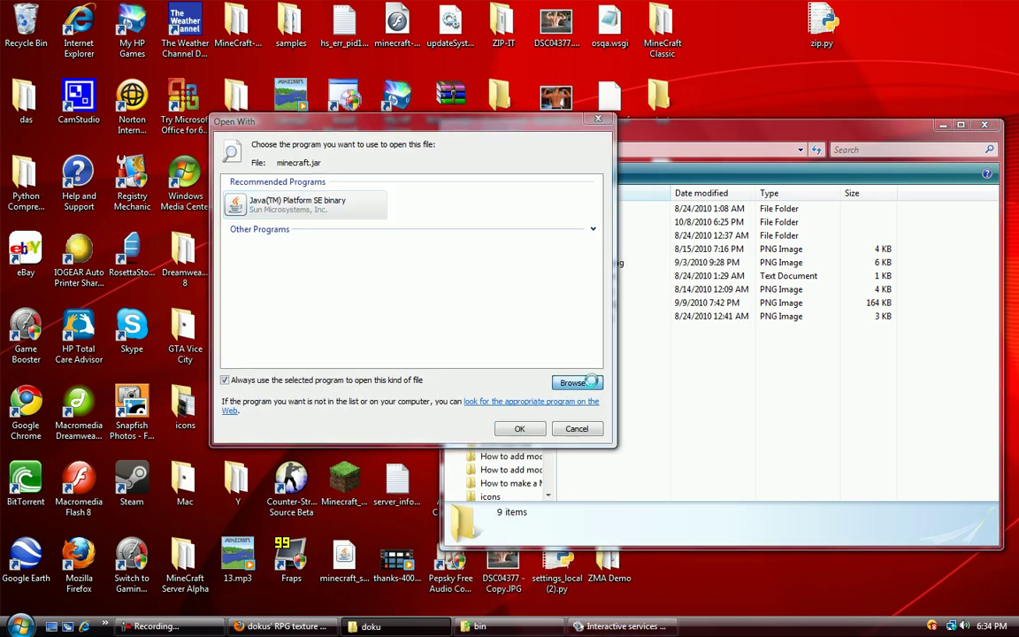
scroll(449, 262, "down", 6)
scroll(448, 266, "up", 5)
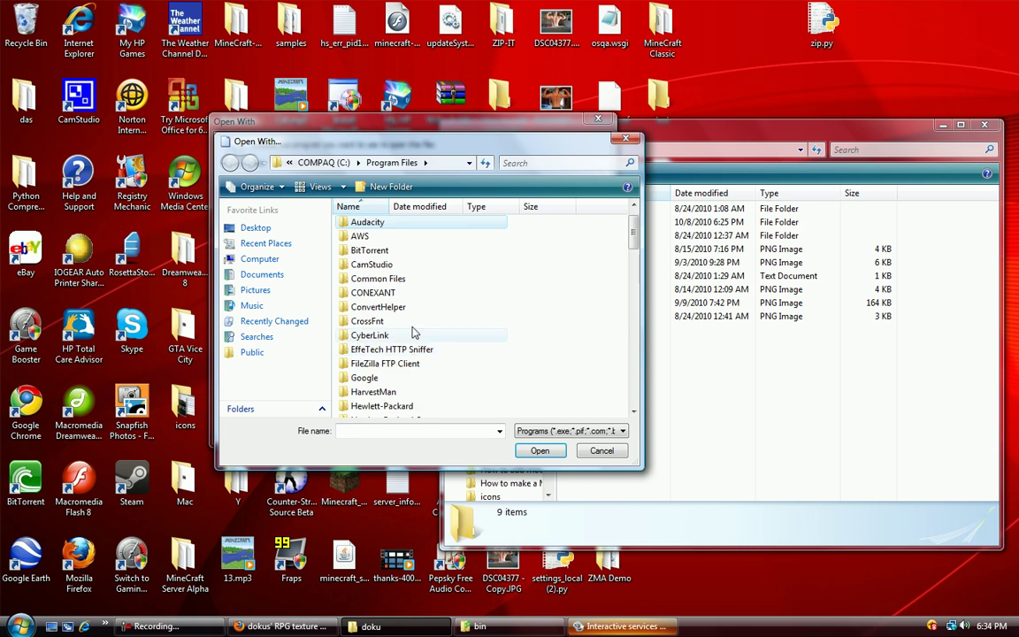
type("winrar")
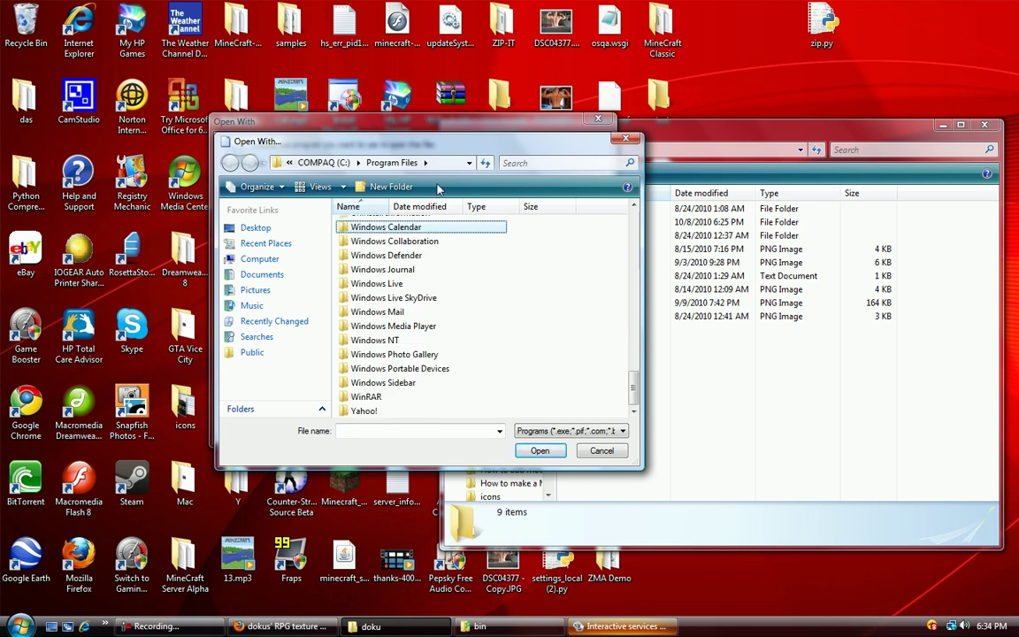
double_click(395, 400)
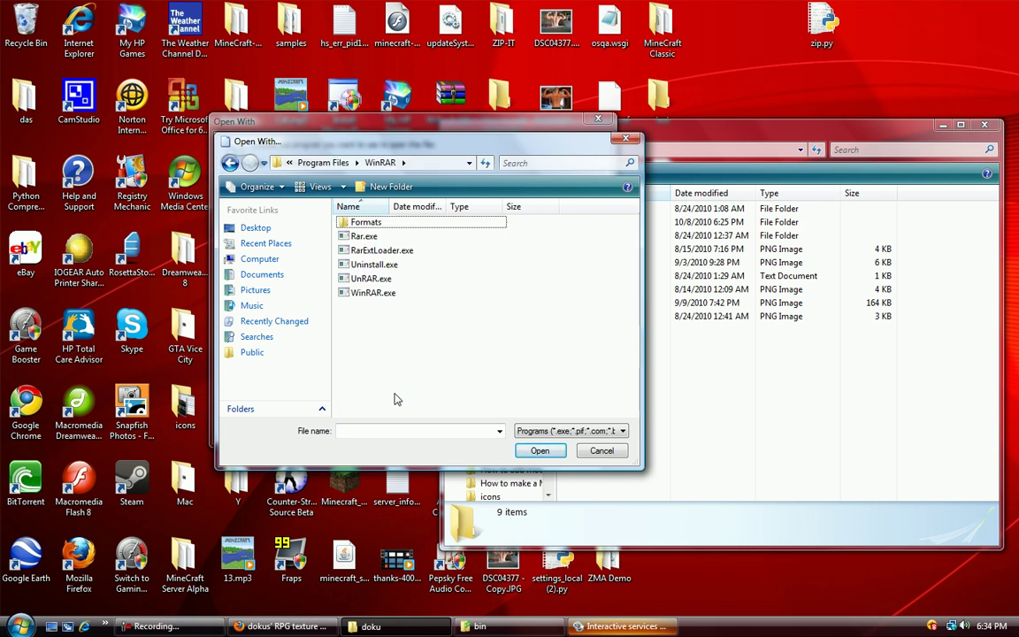
left_click(368, 293)
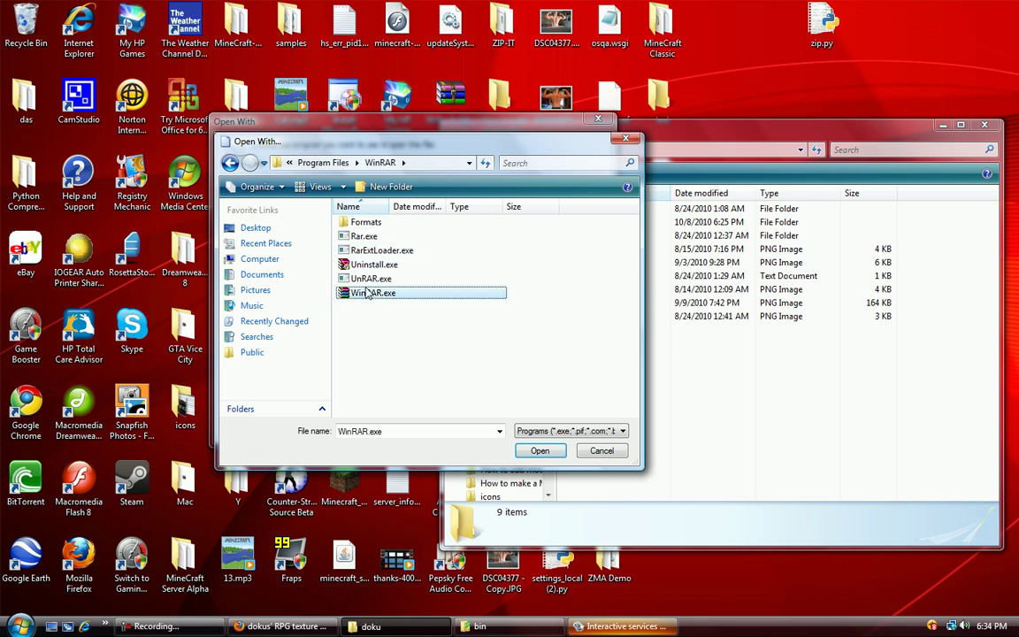
double_click(368, 292)
key("Return")
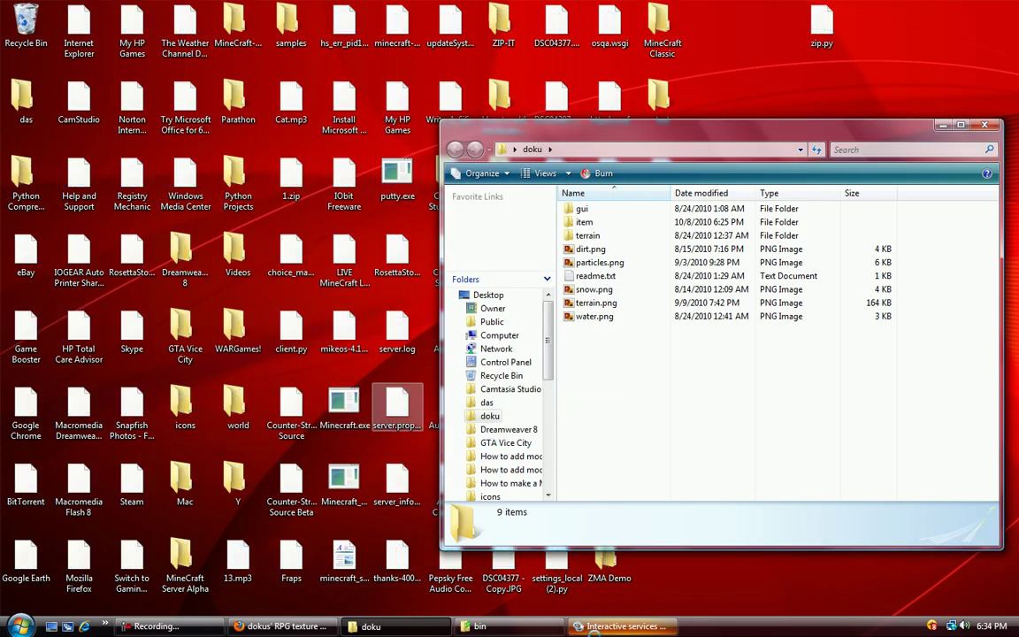
right_click(595, 627)
left_click(646, 619)
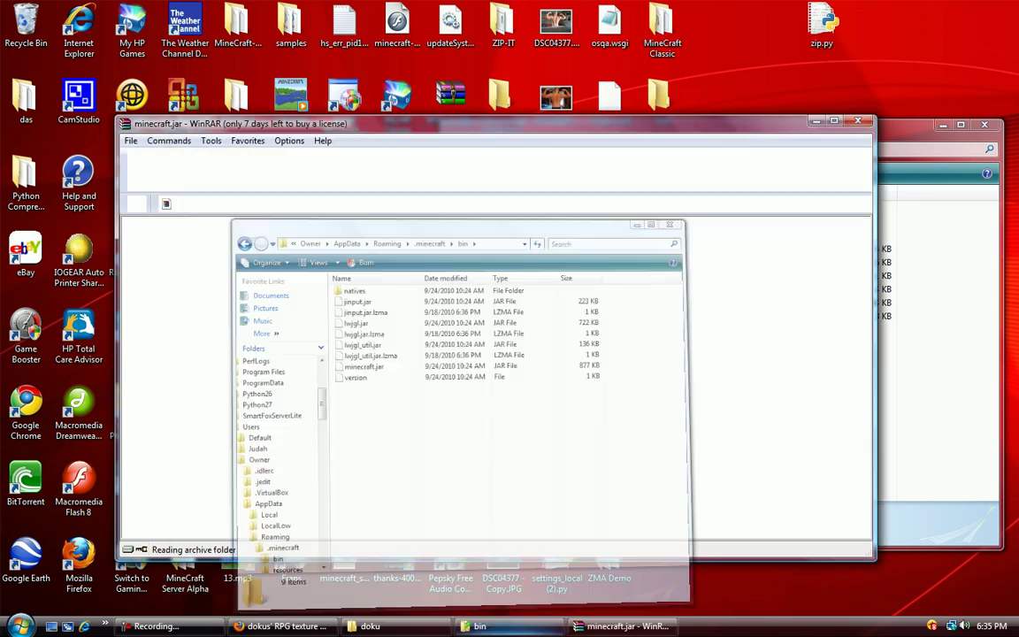
Step: Drag the nine doku items into minecraft.jar in WinRAR and close the bin folder window
left_click(957, 329)
left_click_drag(791, 355, 746, 181)
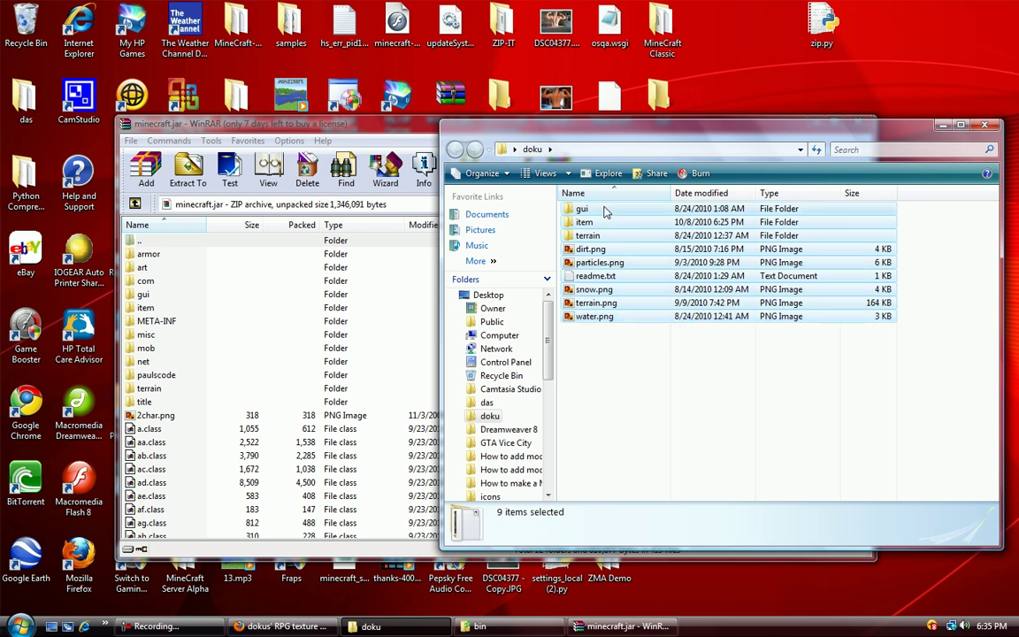
left_click_drag(580, 221, 147, 246)
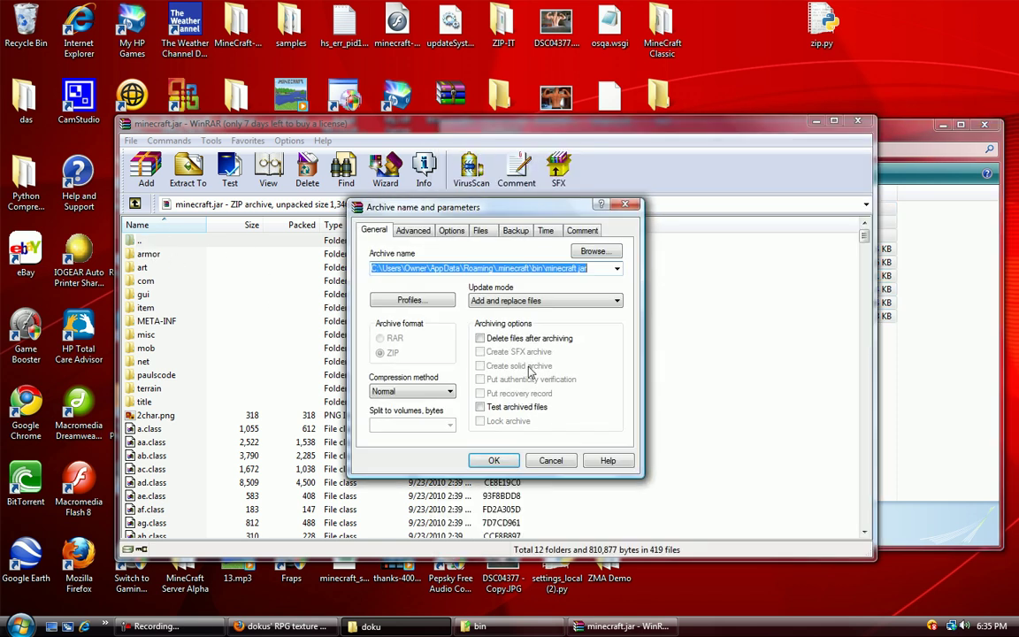
left_click(492, 461)
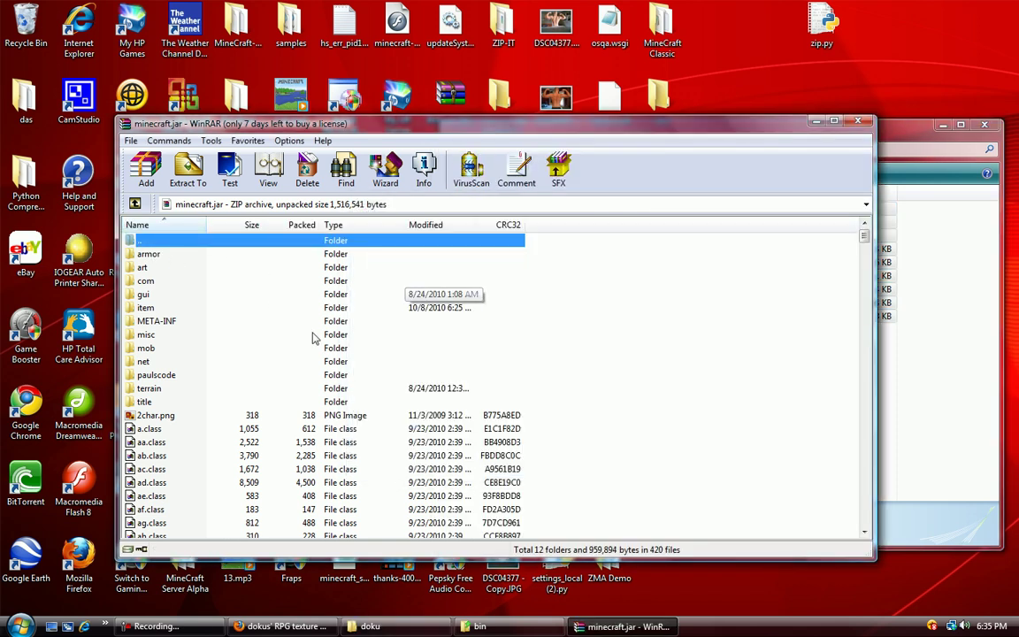
left_click(476, 625)
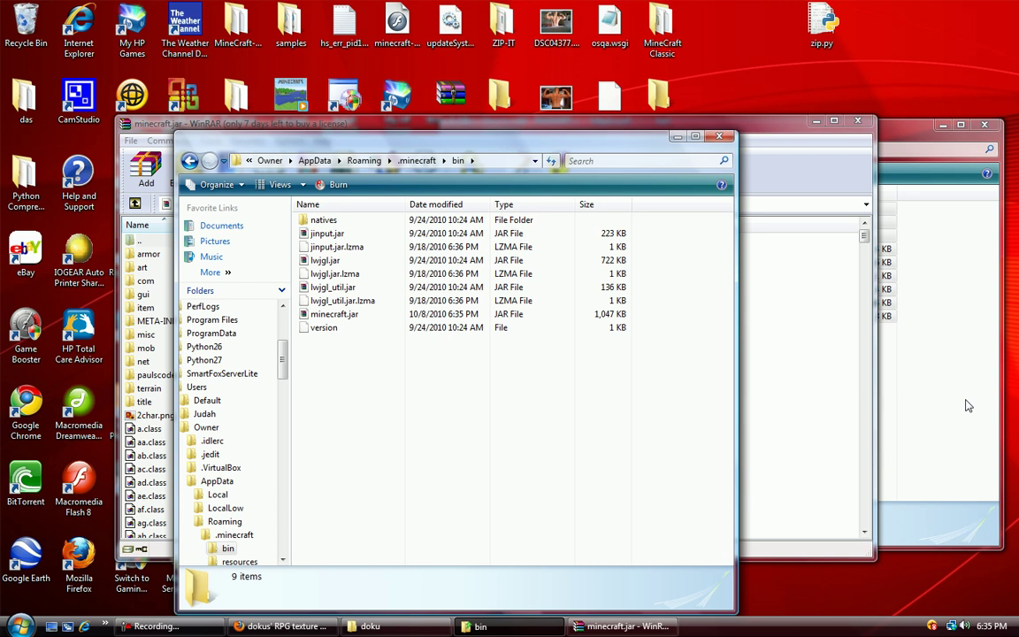
left_click(719, 139)
Step: Add the nine doku items into minecraft.jar again, replacing existing files, then close WinRAR
left_click(830, 243)
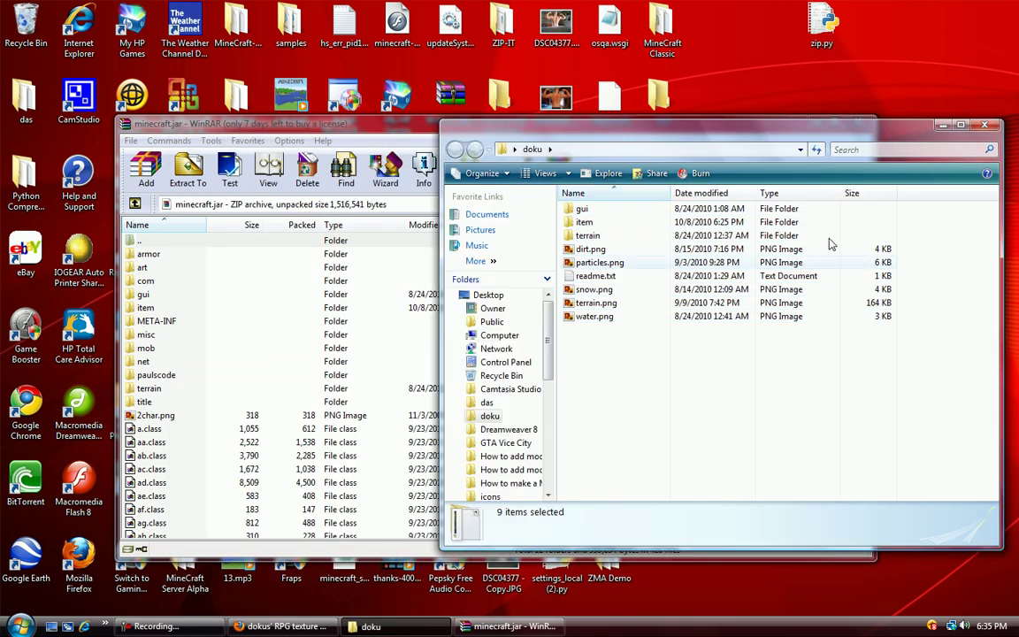
left_click_drag(586, 402, 582, 215)
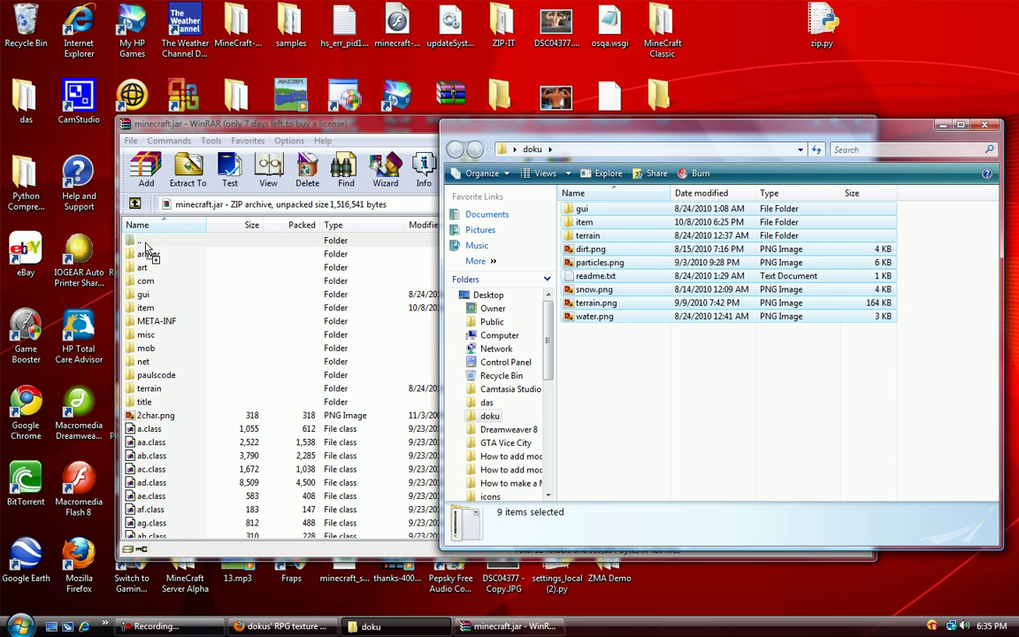
left_click_drag(149, 434, 143, 400)
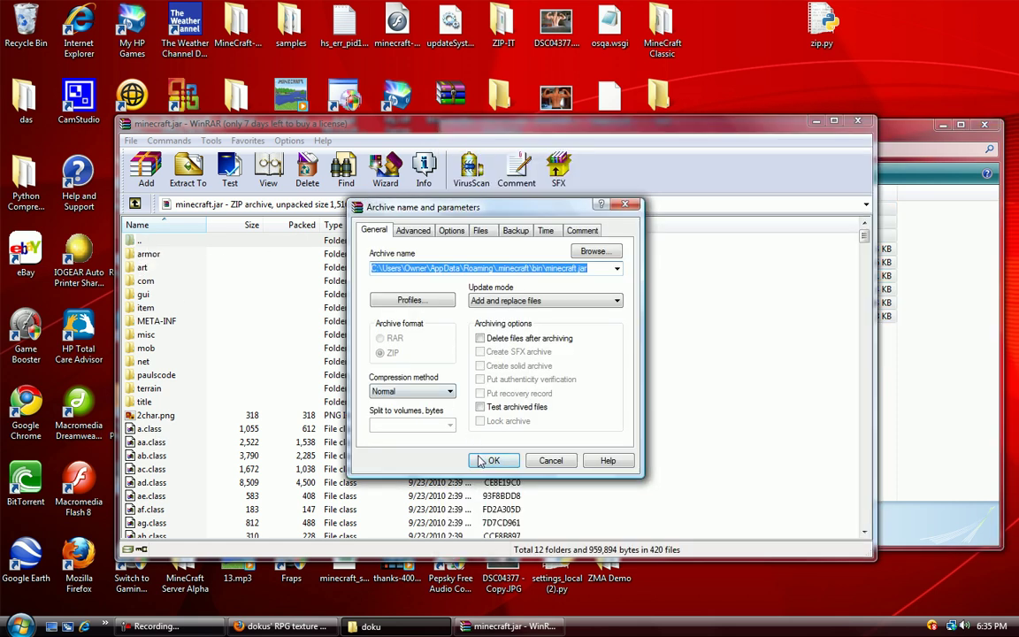
left_click(480, 460)
scroll(479, 392, "down", 13)
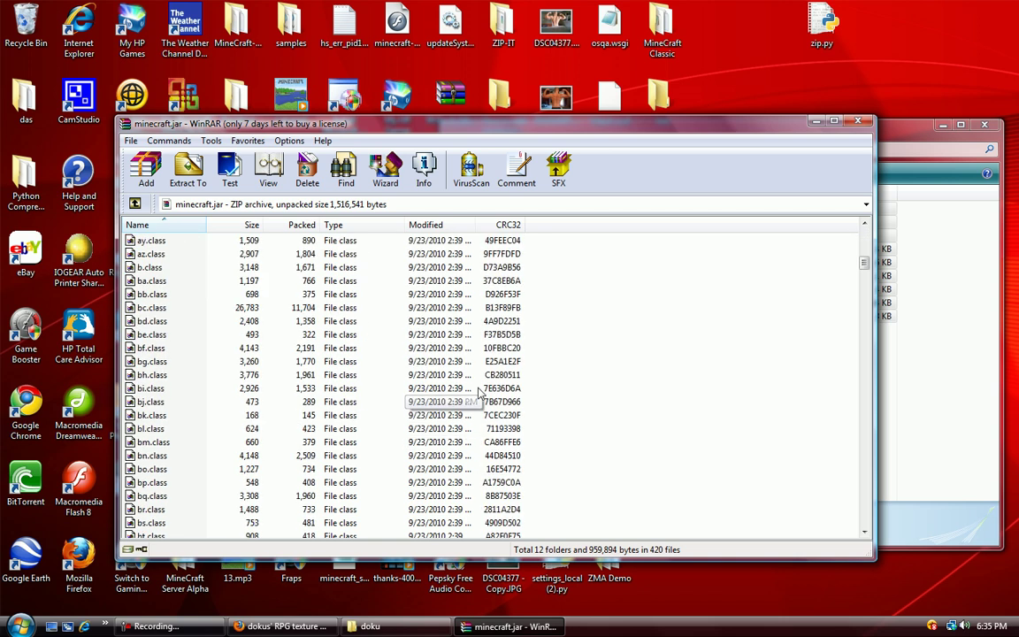
scroll(478, 392, "down", 20)
left_click(860, 121)
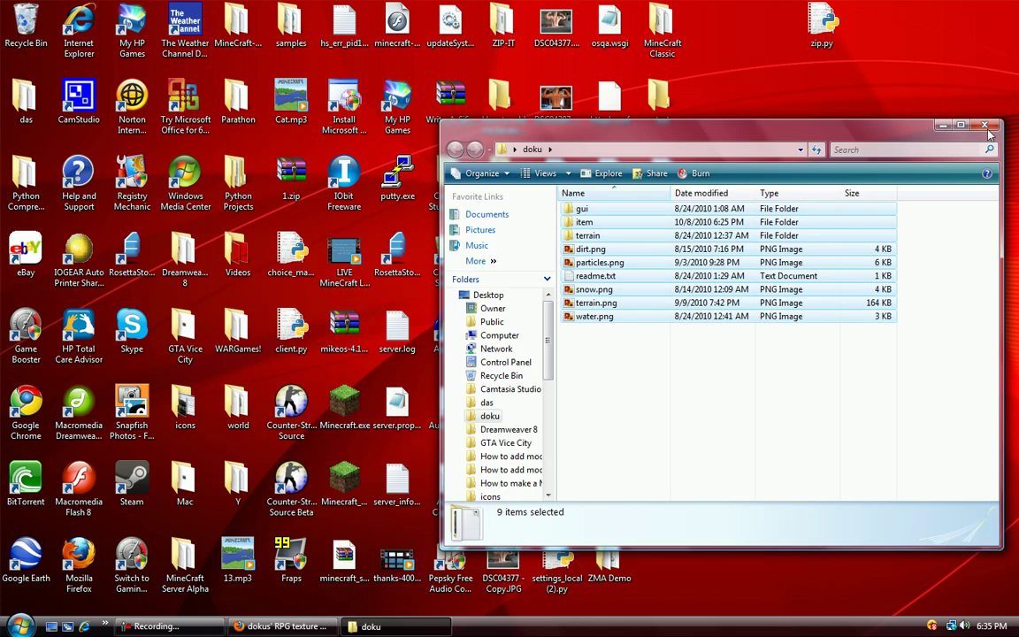
Step: Close the doku folder and Firefox windows and launch Minecraft.exe from the desktop
mouse_move(758, 355)
left_mouse_down()
mouse_move(758, 127)
mouse_move(756, 378)
left_mouse_up()
left_click(988, 129)
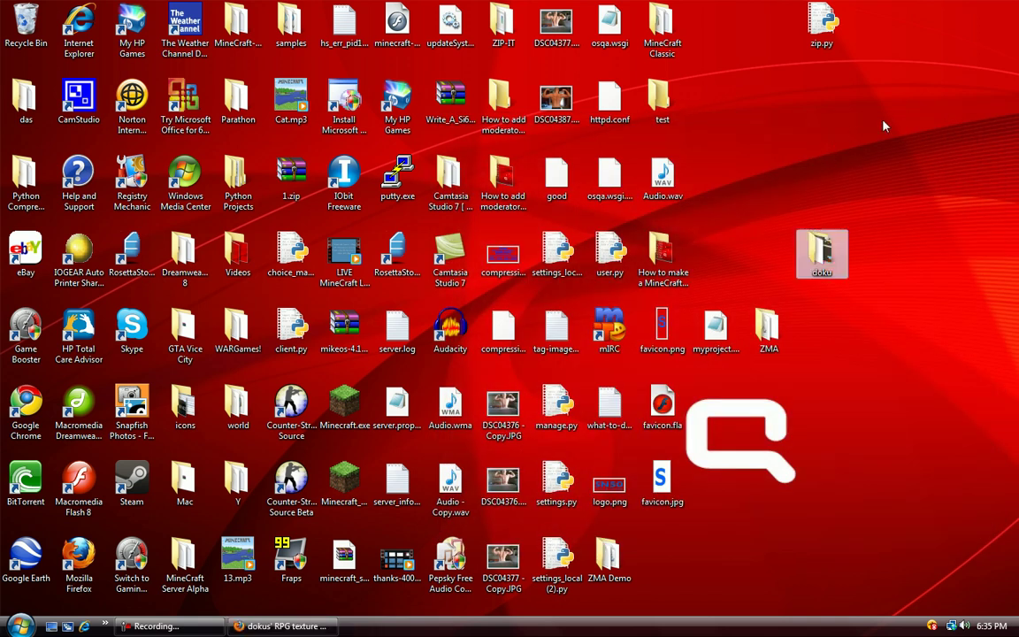
mouse_move(284, 627)
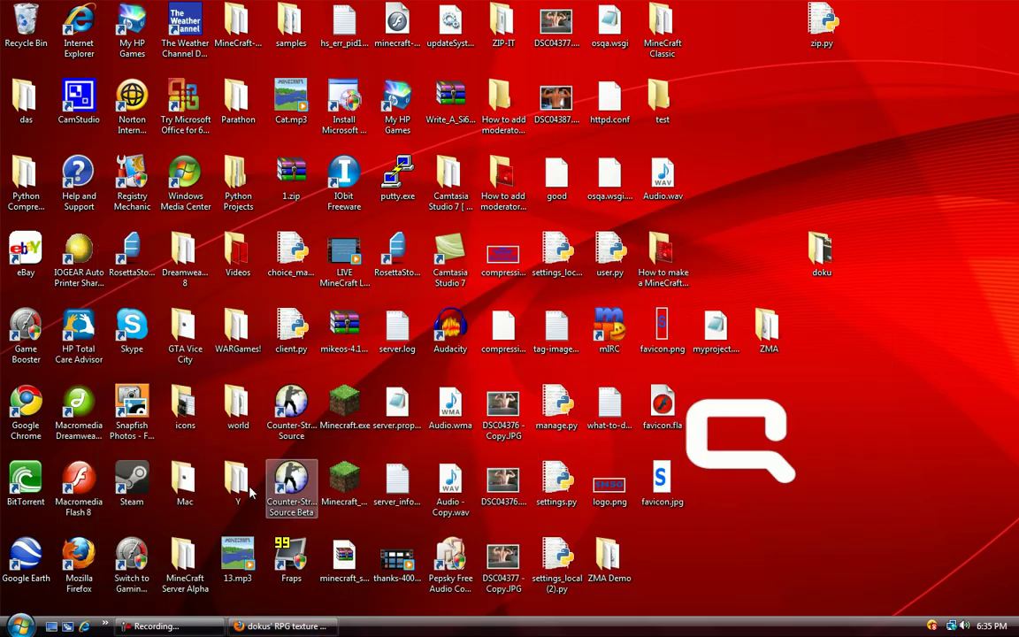
double_click(344, 405)
right_click(309, 626)
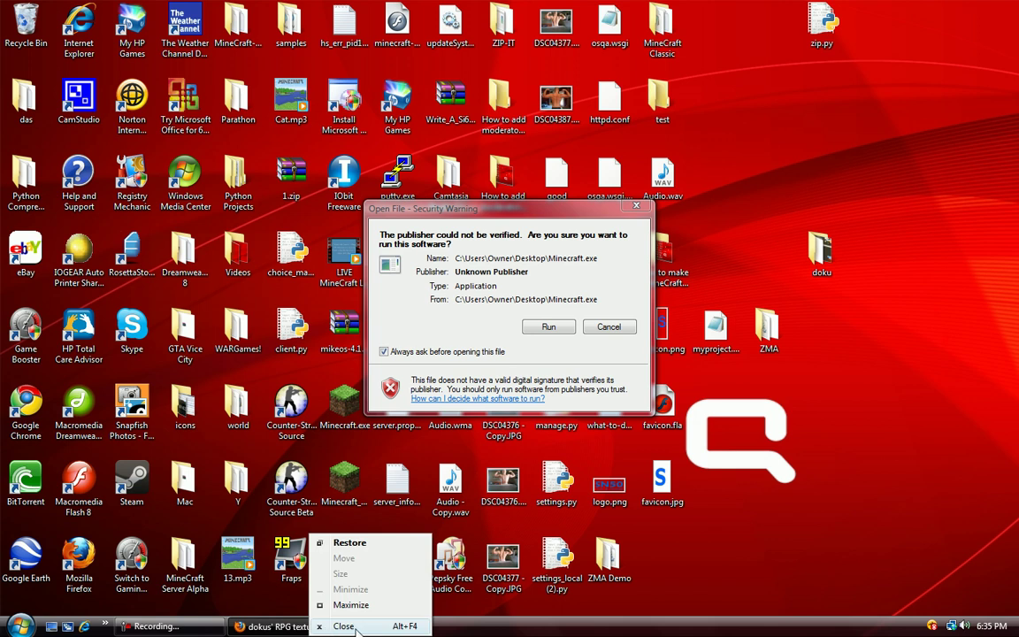
left_click(345, 627)
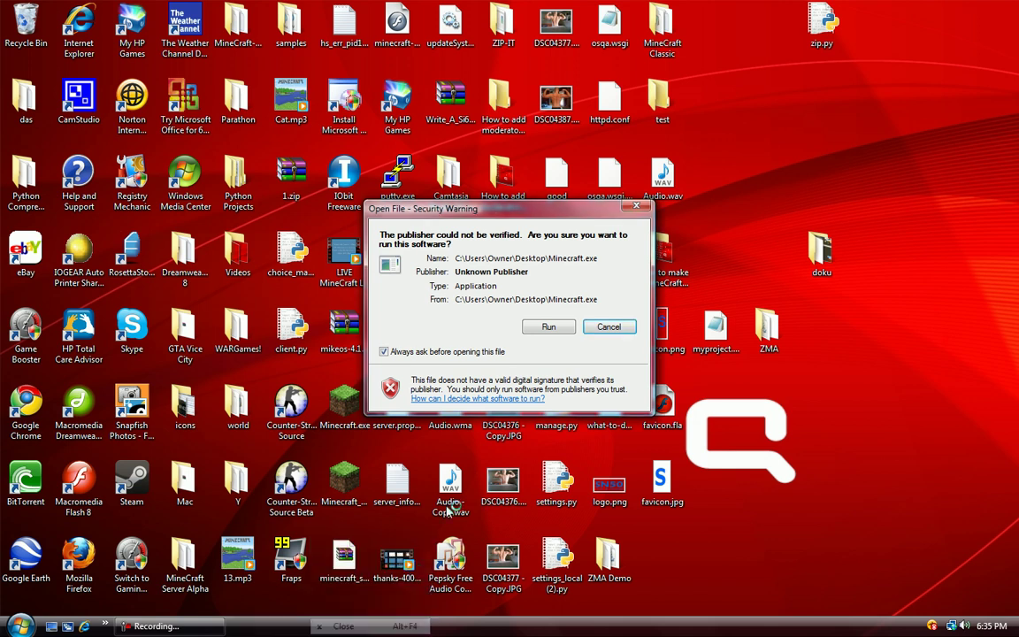
Step: Allow Minecraft.exe to run and log in through the Minecraft launcher
left_click(547, 326)
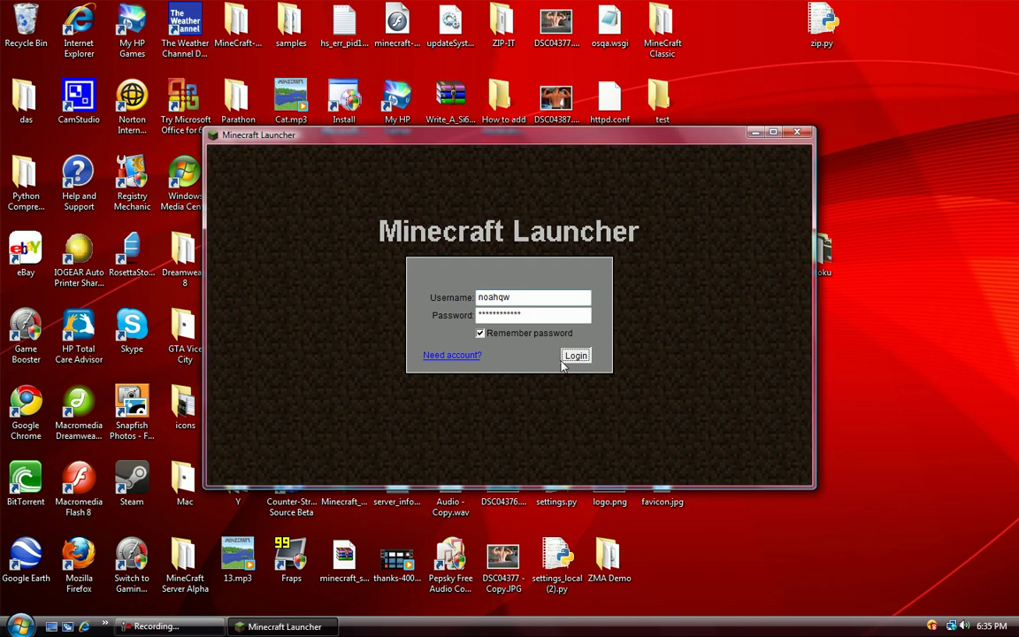
left_click(567, 359)
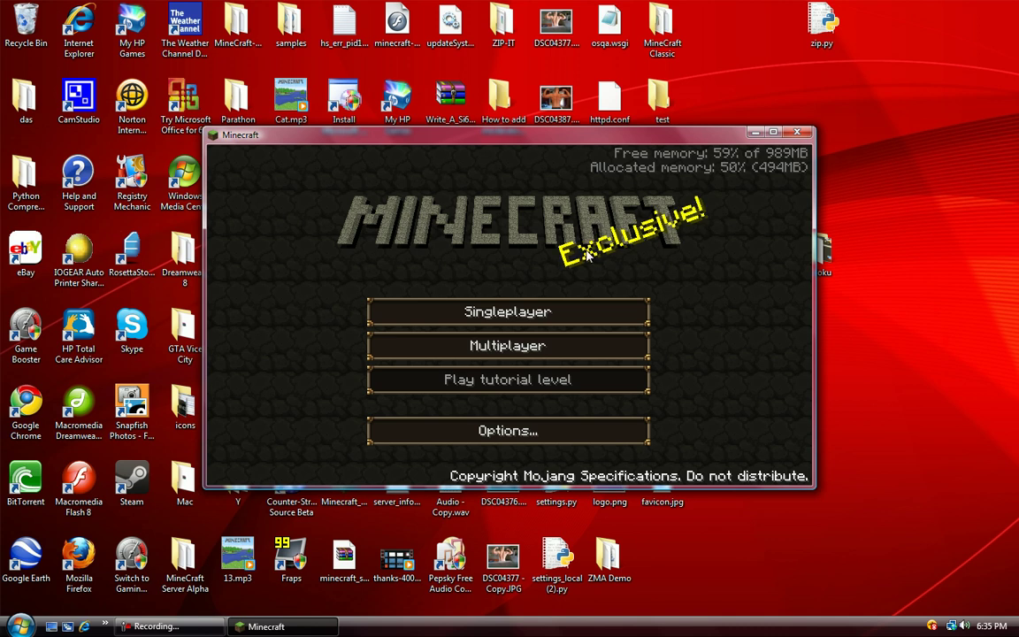
mouse_move(721, 142)
left_mouse_down()
mouse_move(320, 266)
mouse_move(683, 154)
left_mouse_up()
Step: Open Singleplayer, delete World 1, and generate a new world in its empty slot
left_click(566, 326)
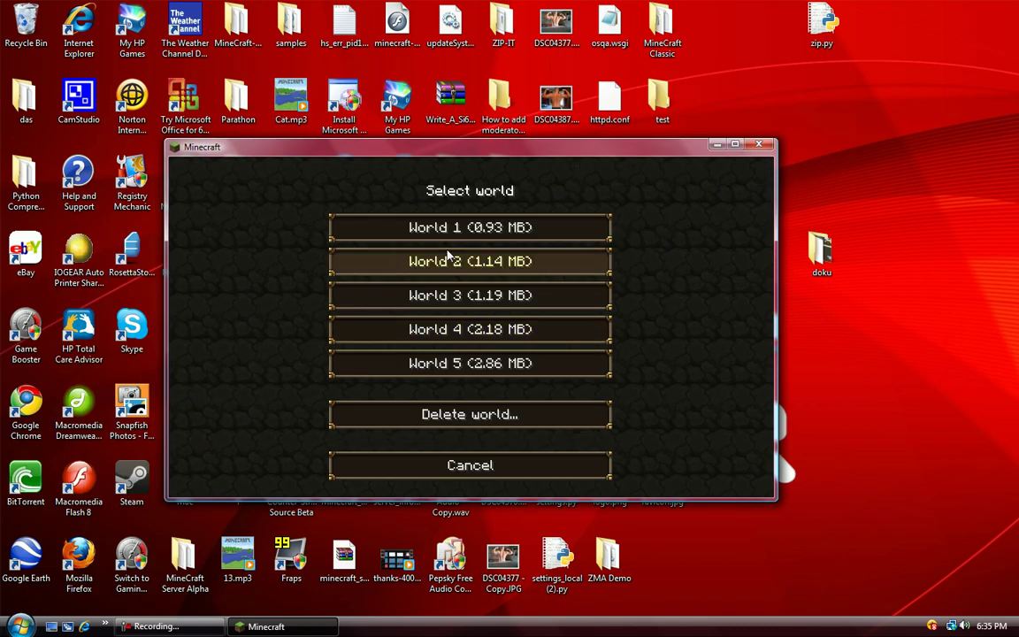
left_click(506, 414)
left_click(482, 228)
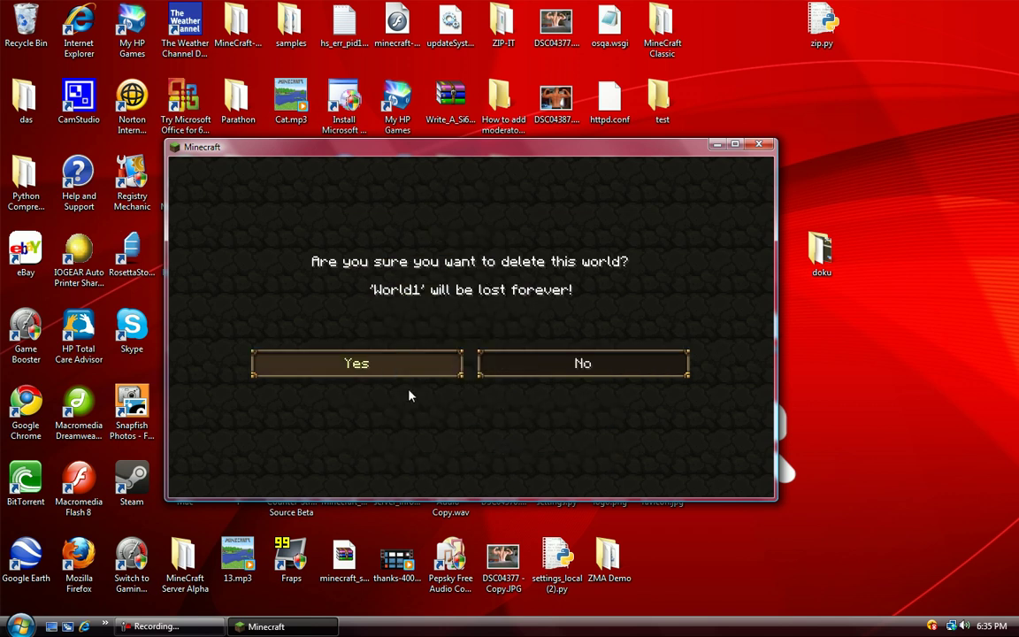
left_click(356, 363)
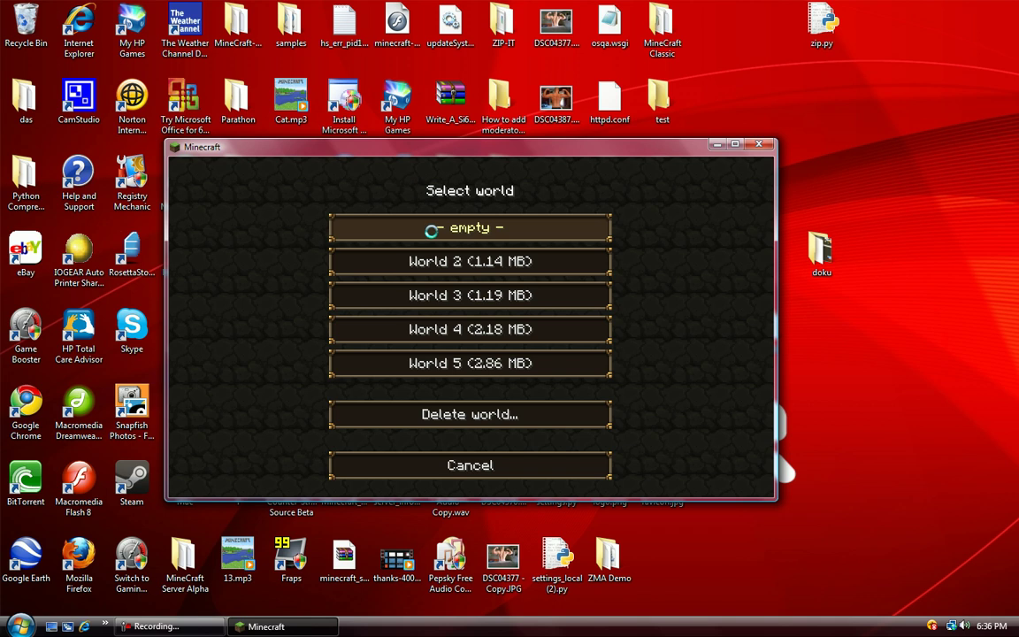
left_click(431, 230)
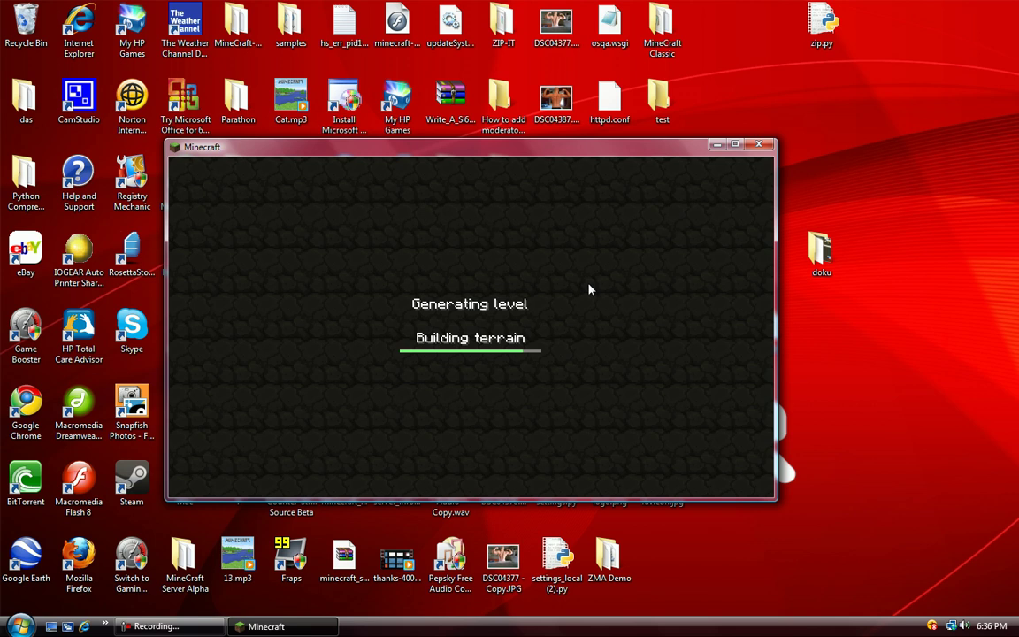
Step: Look around the snowy new world, mine one snow block, then close Minecraft
left_click(733, 146)
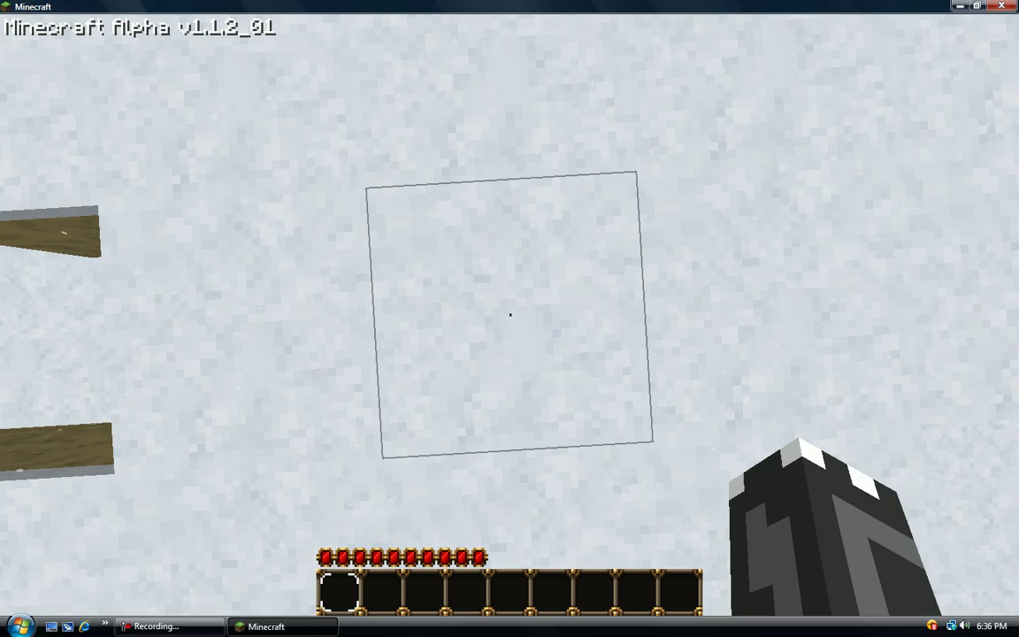
key("Escape")
left_click(977, 7)
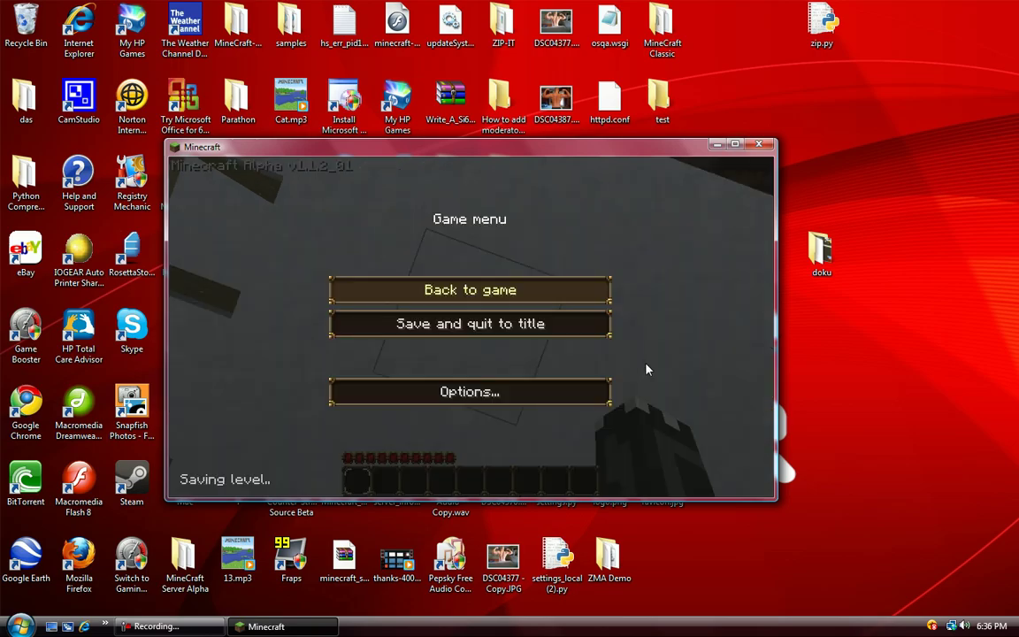
left_click(496, 289)
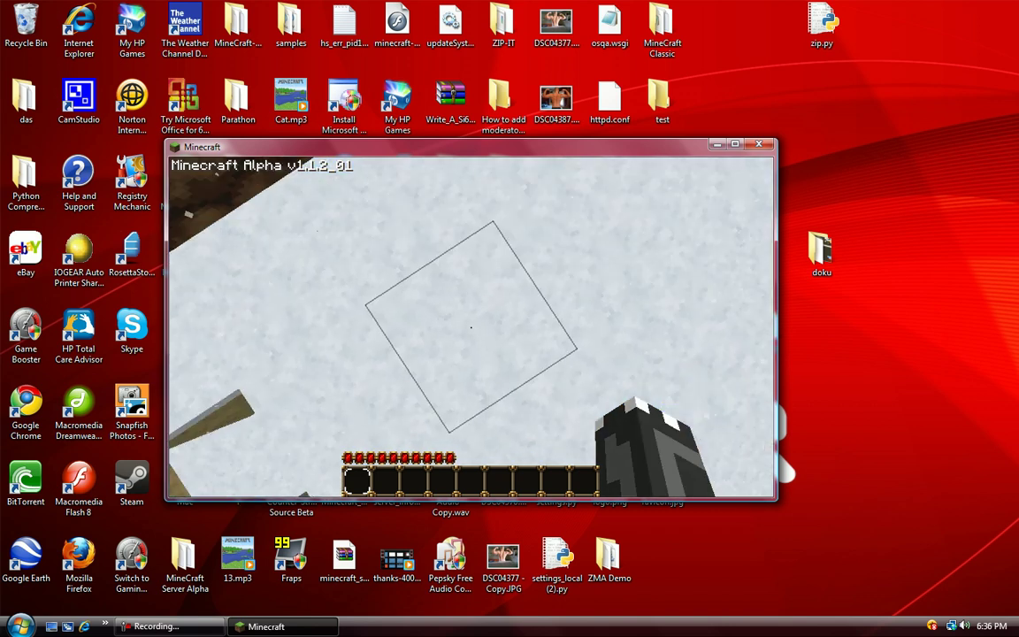
left_click_drag(467, 325, 468, 326)
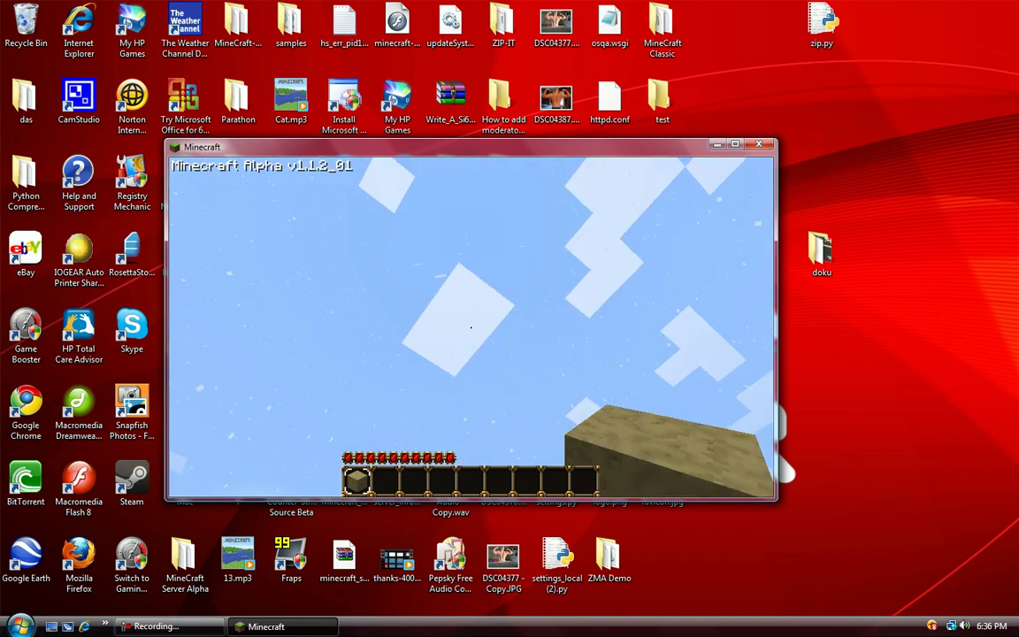
key("Escape")
left_click(766, 145)
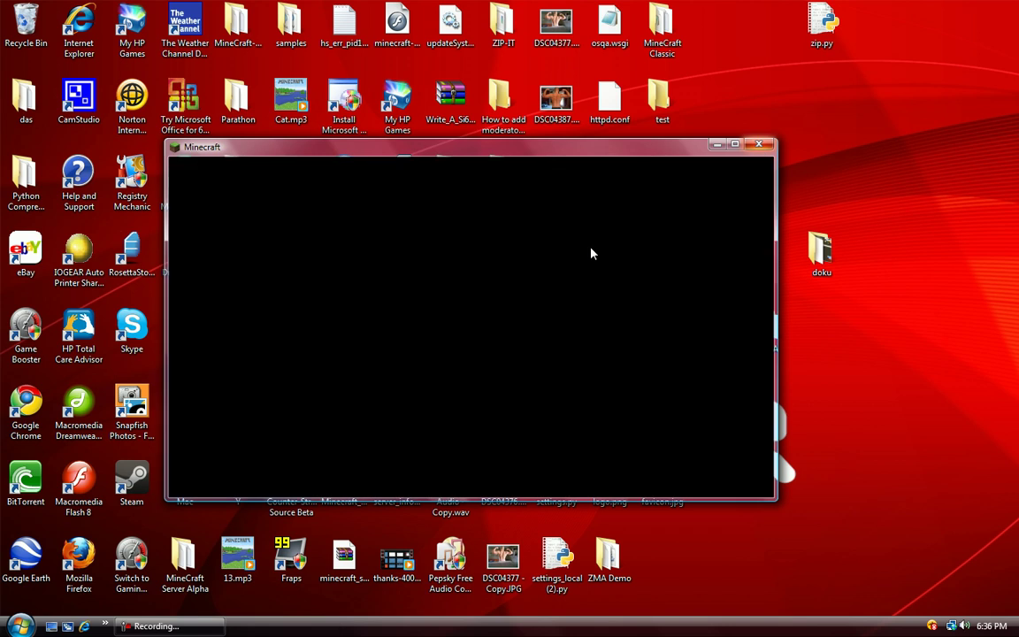
left_click(154, 626)
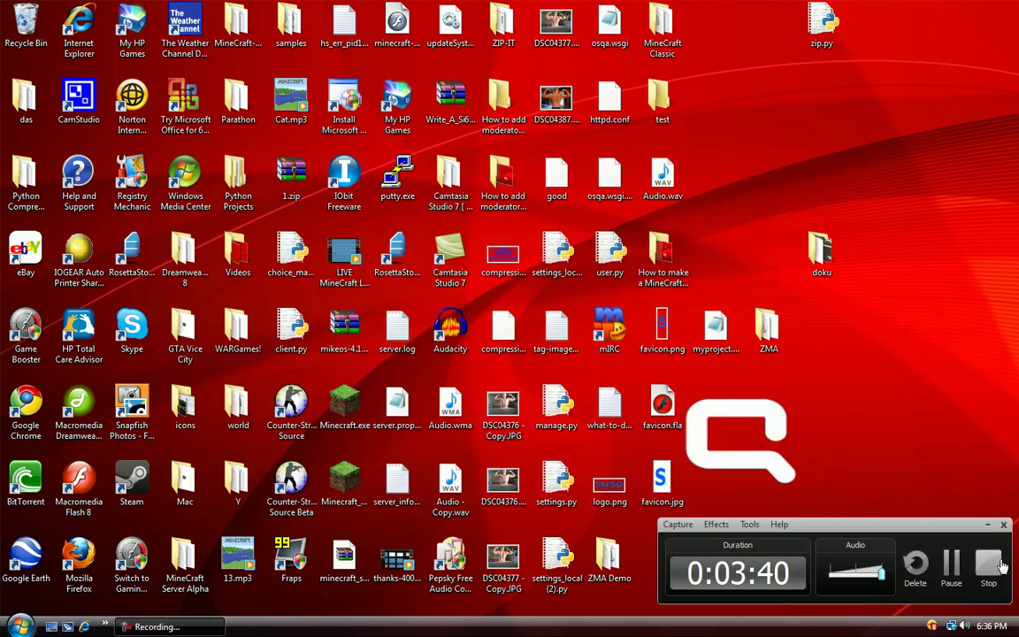